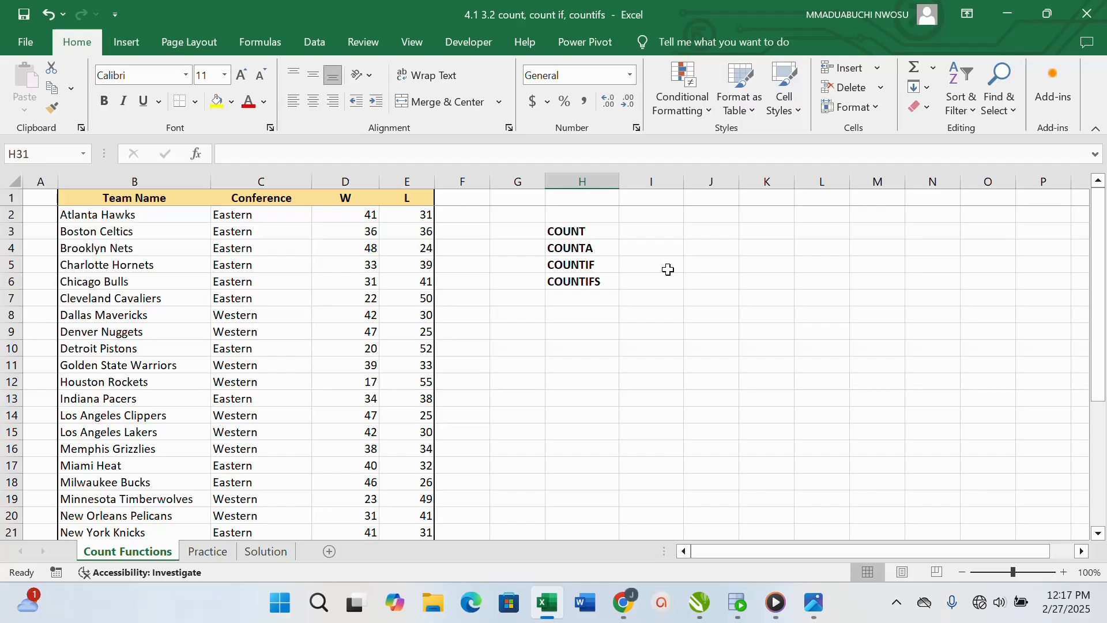
Enter a COUNT formula in cell I3, beside the COUNT label, that counts the wins in D2:D31
click(646, 233)
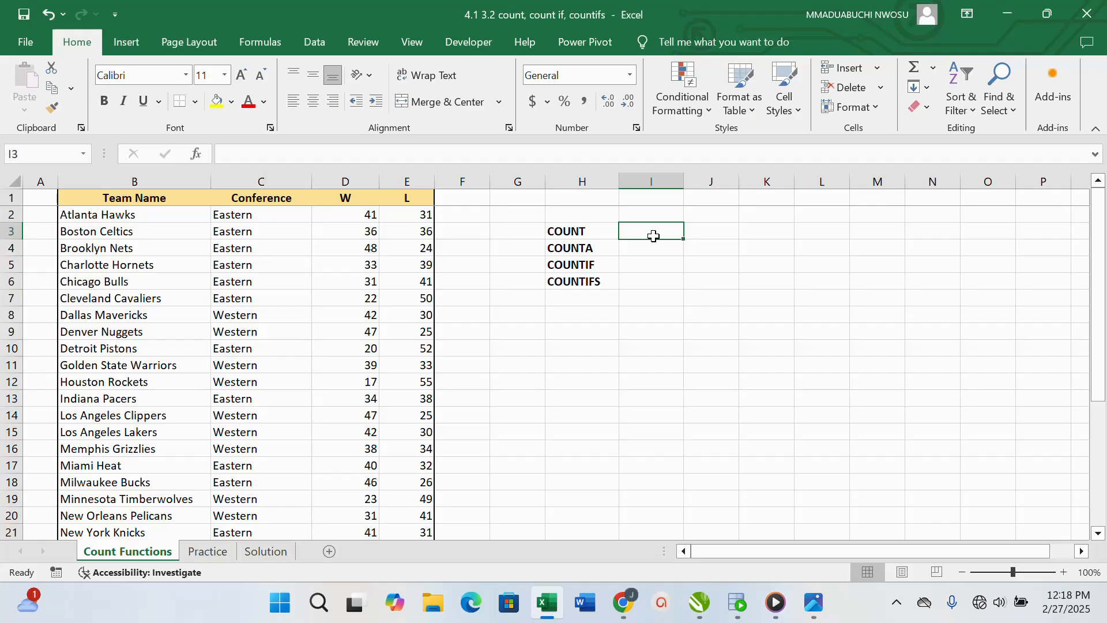
text(+COUNT)
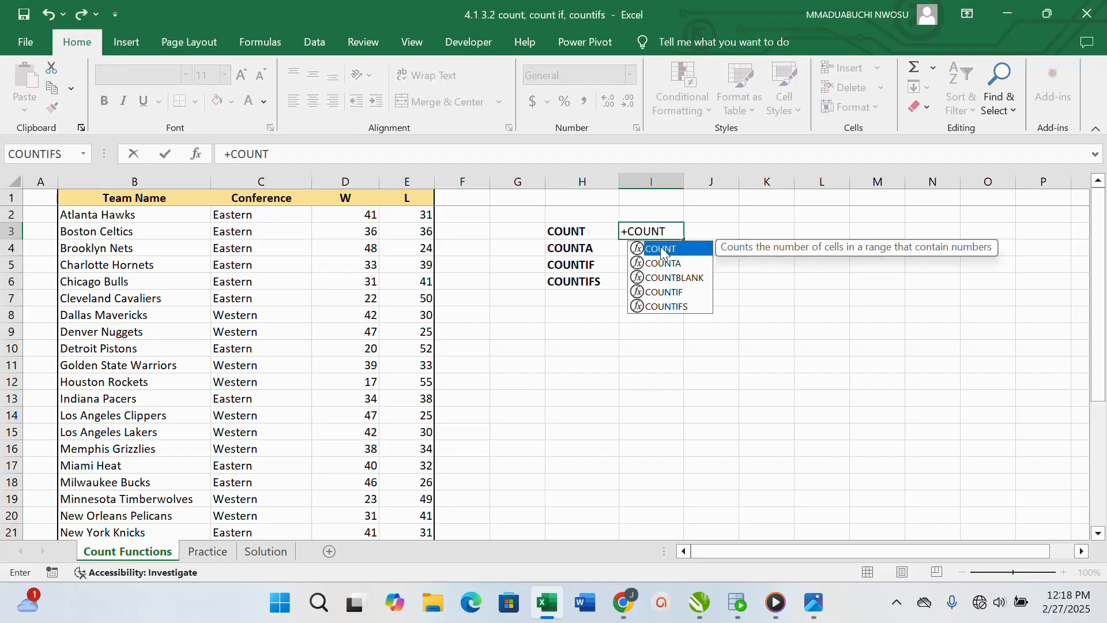
double_click(662, 250)
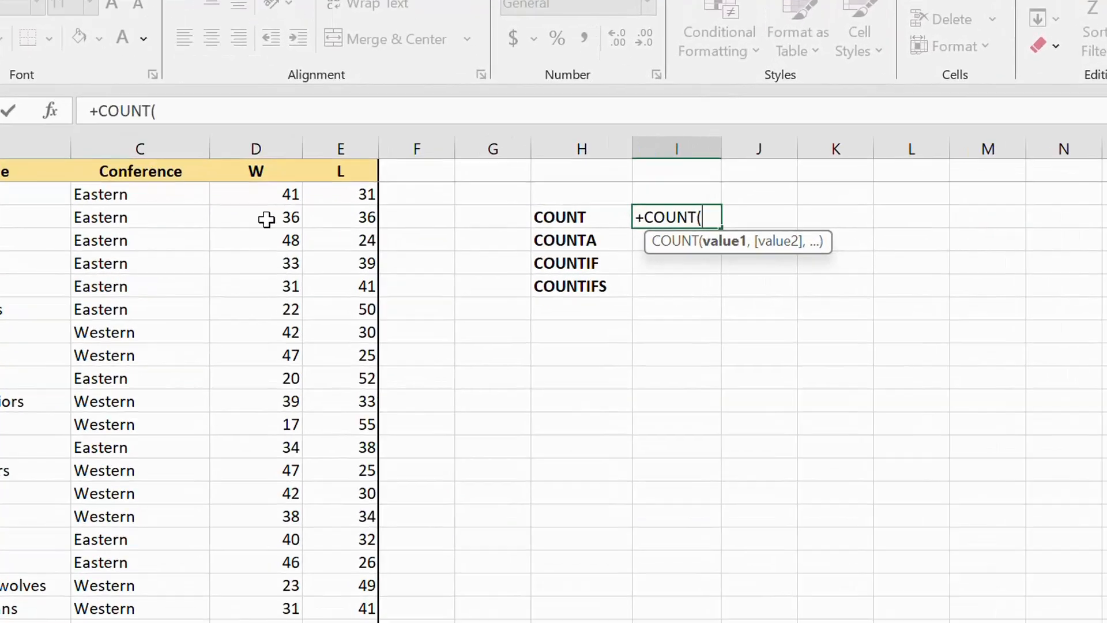
text(D2:)
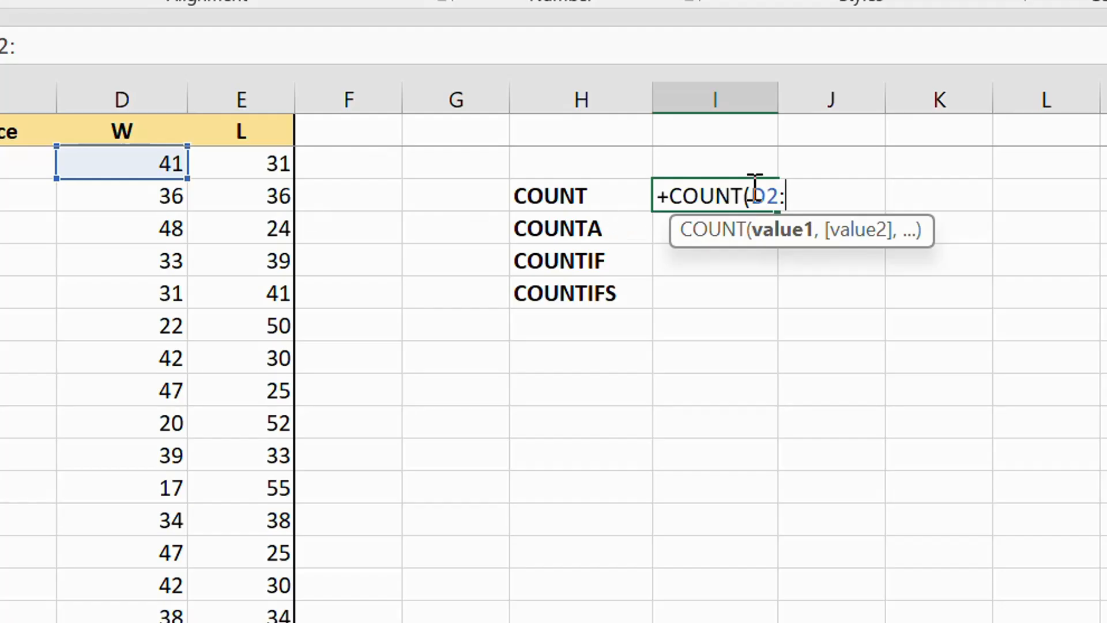
scroll(153, 161, down, 8)
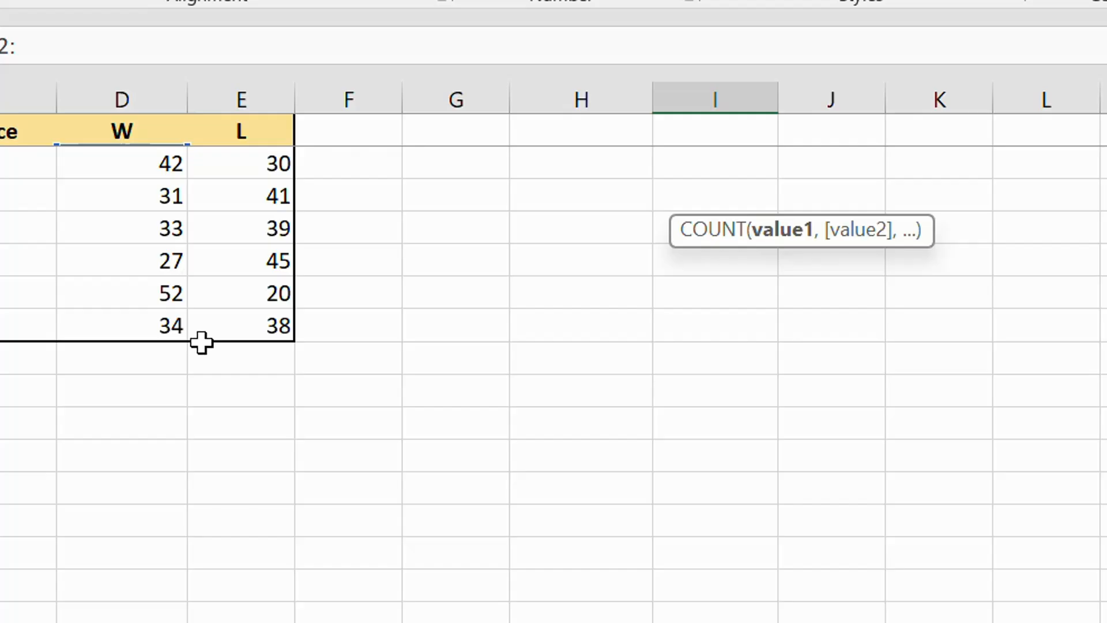
text(D31)
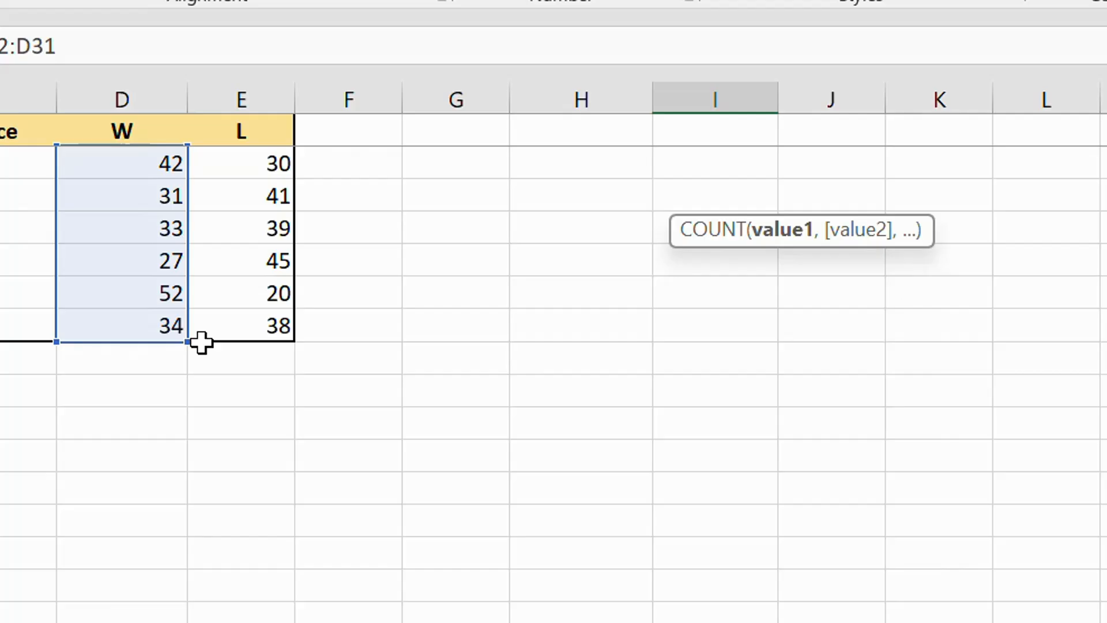
scroll(606, 329, up, 8)
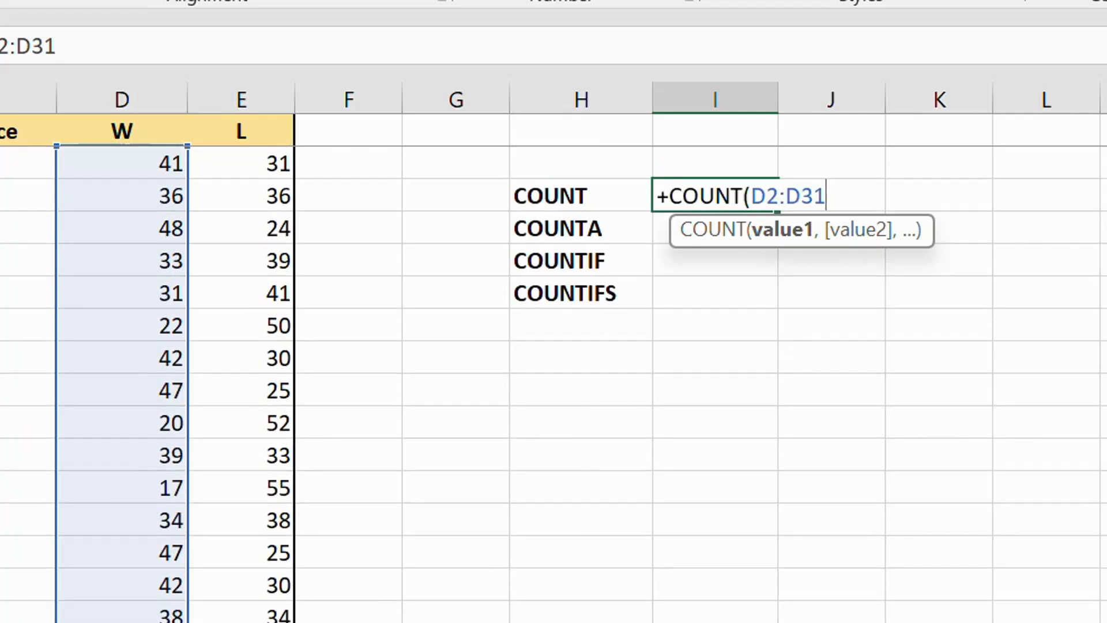
text())
key(Return)
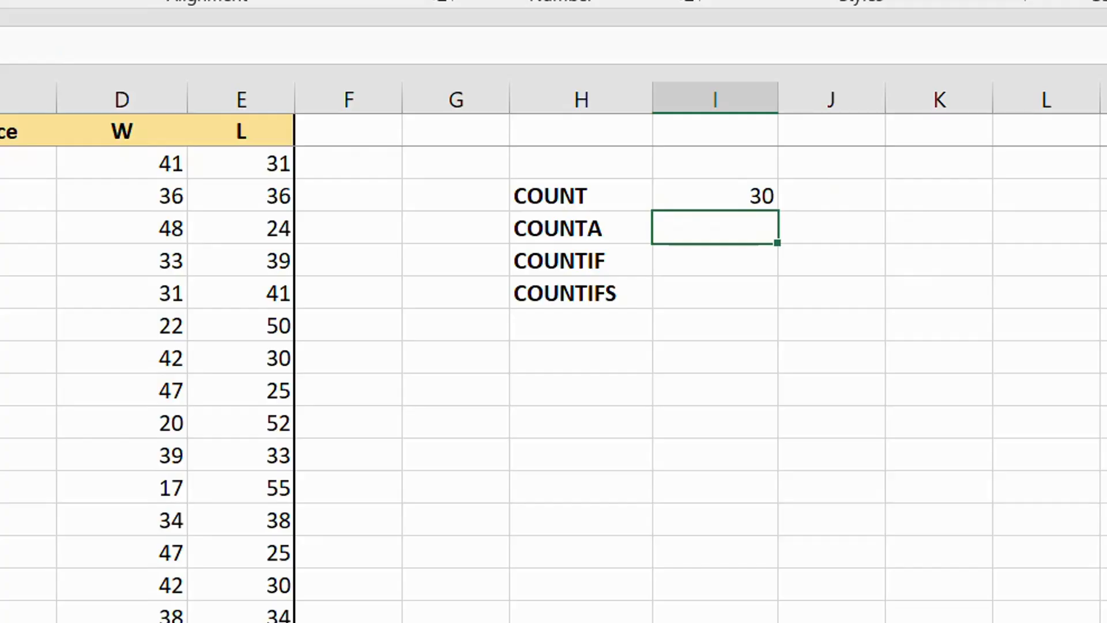
Enter the formula =COUNT(C2:C31) in cell J3 to apply COUNT to the Conference column
click(825, 195)
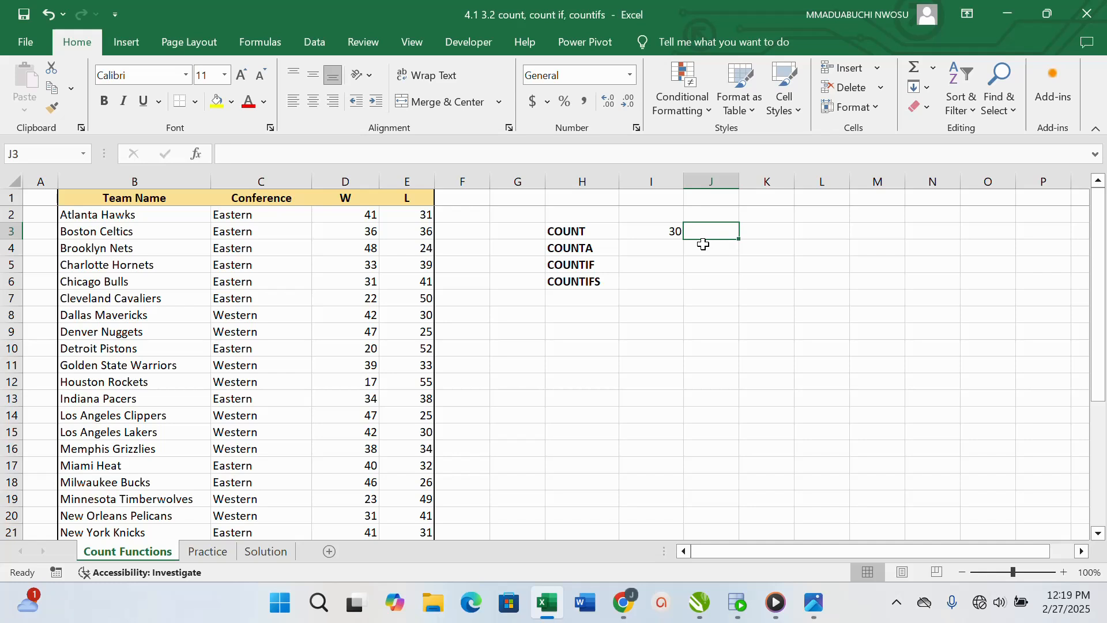
text(=COU)
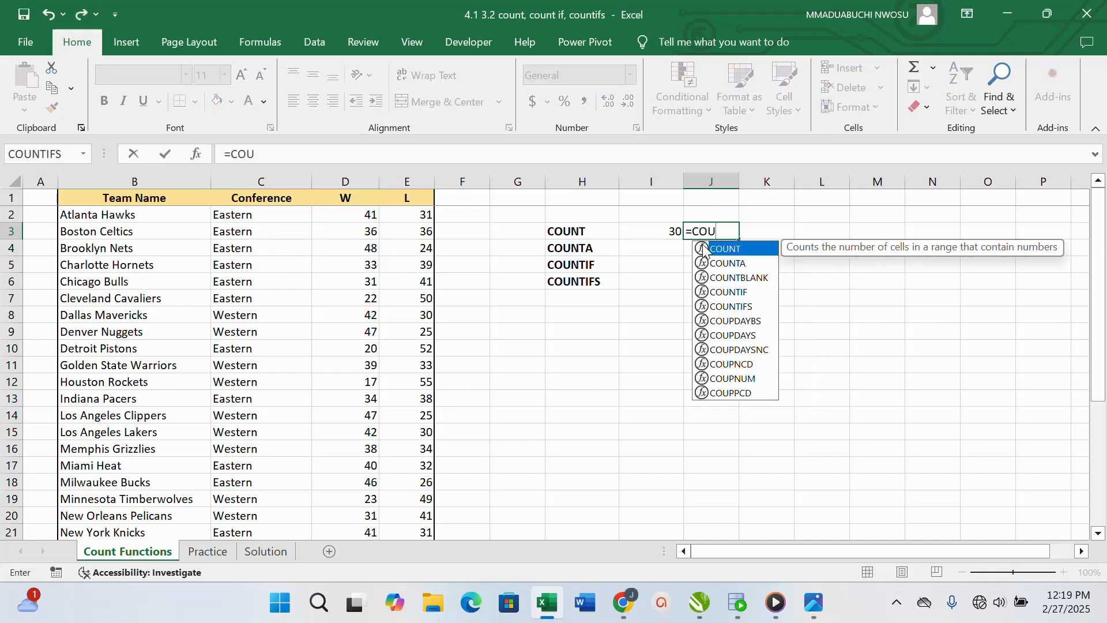
double_click(704, 252)
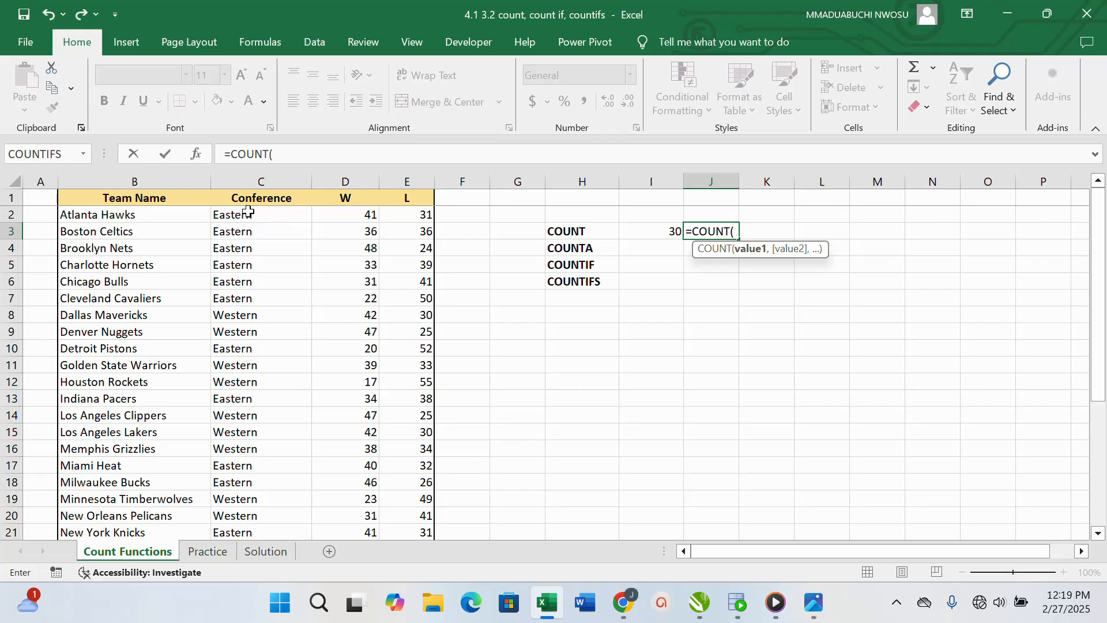
drag(259, 215, 277, 499)
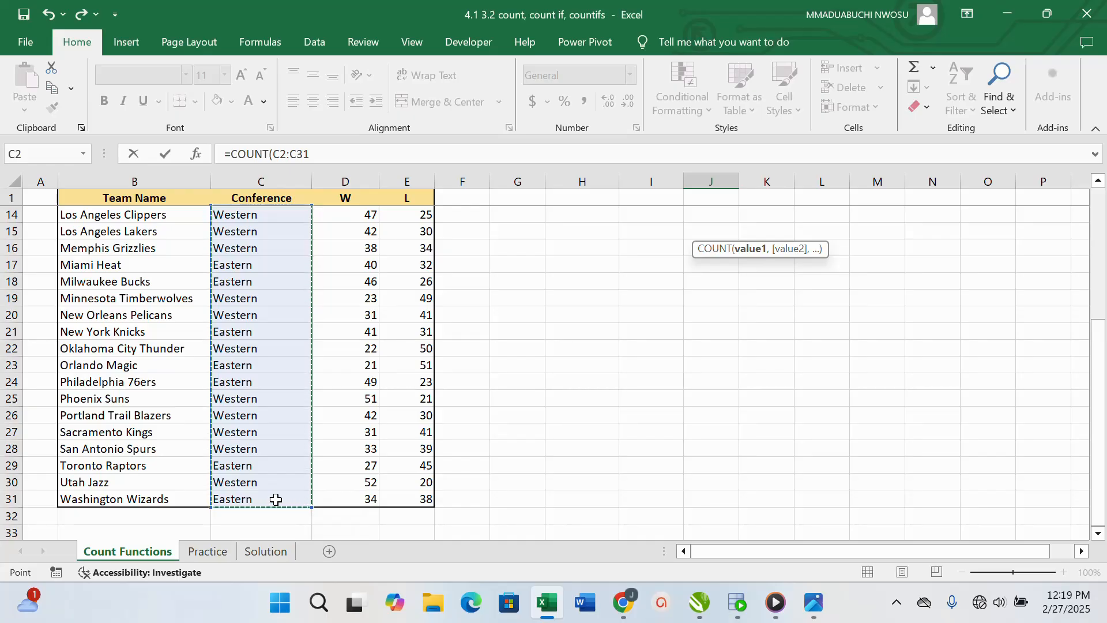
scroll(642, 387, up, 4)
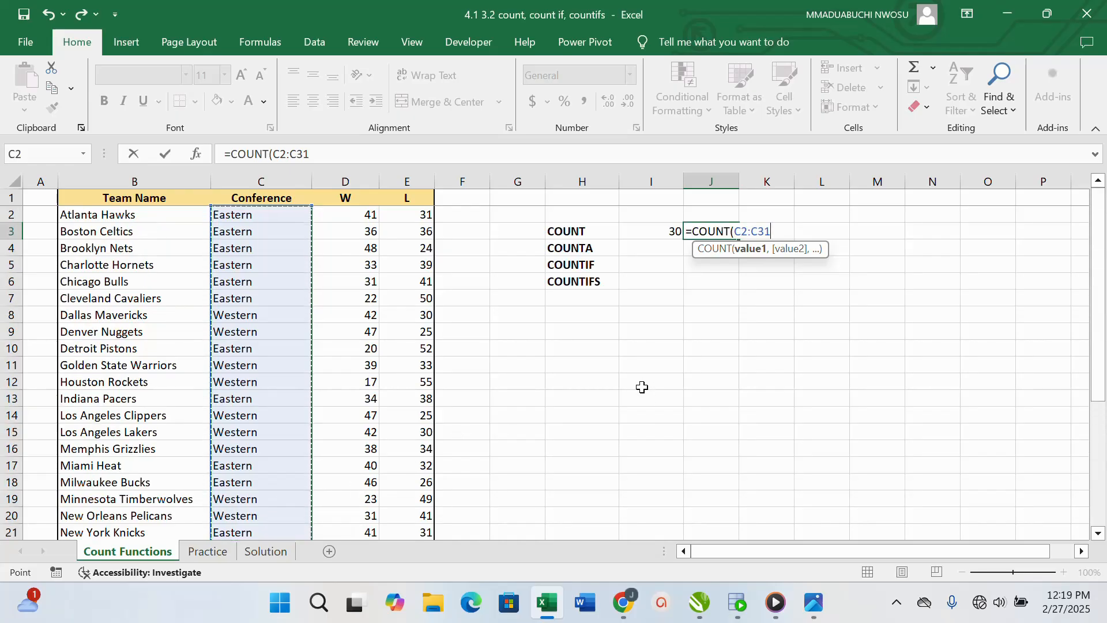
text())
key(Return)
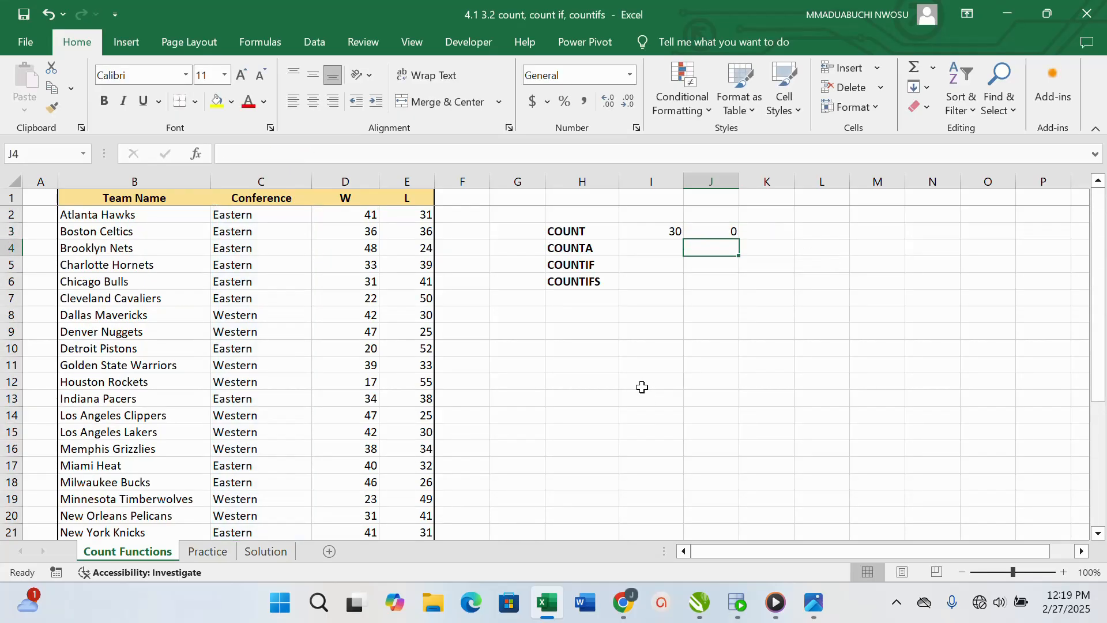
Examine the COUNT formula in J3 and the range it references, comparing it with the numeric W column
click(724, 232)
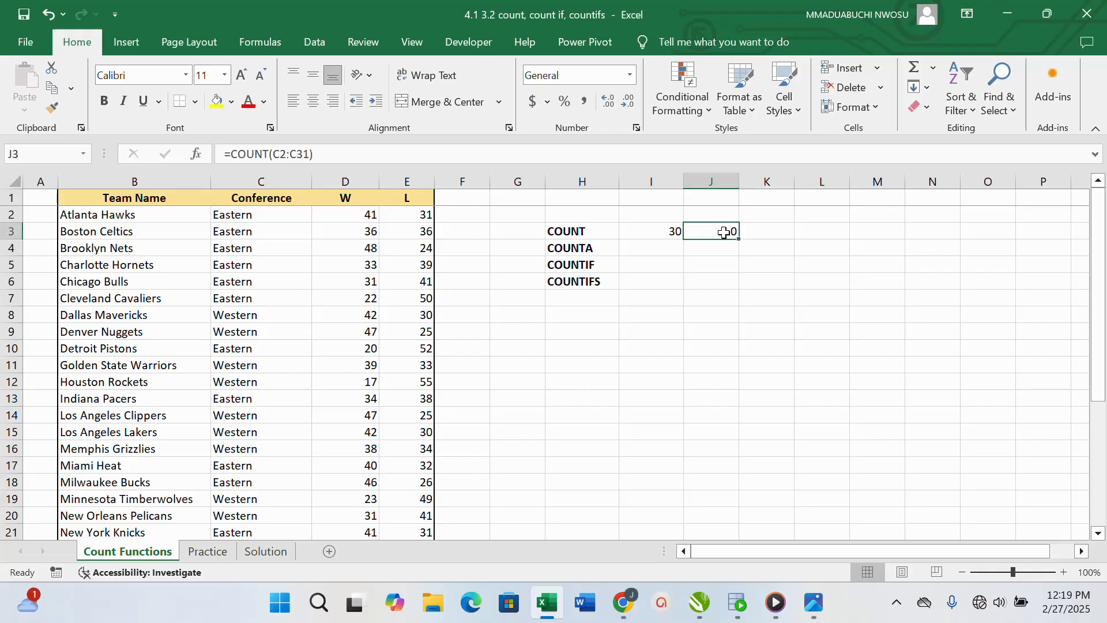
double_click(716, 233)
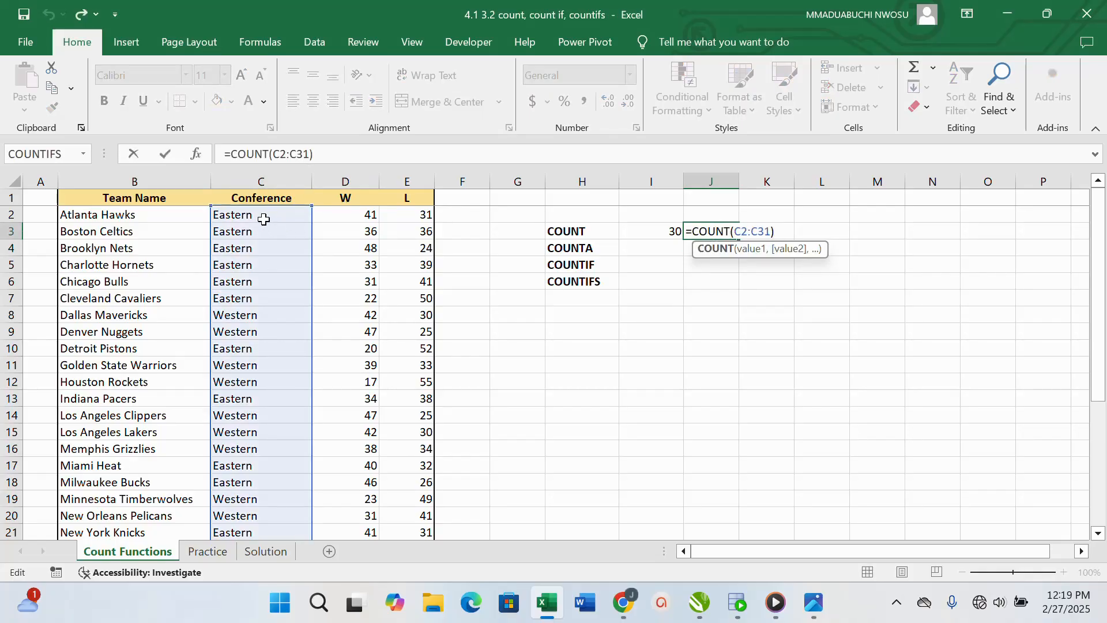
click(770, 233)
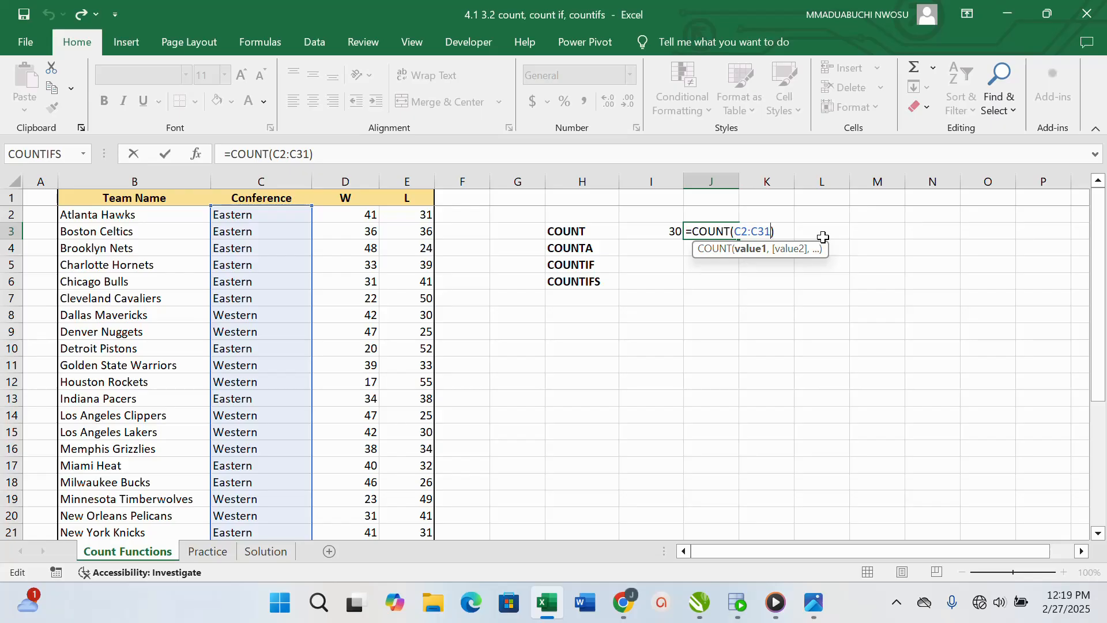
click(691, 267)
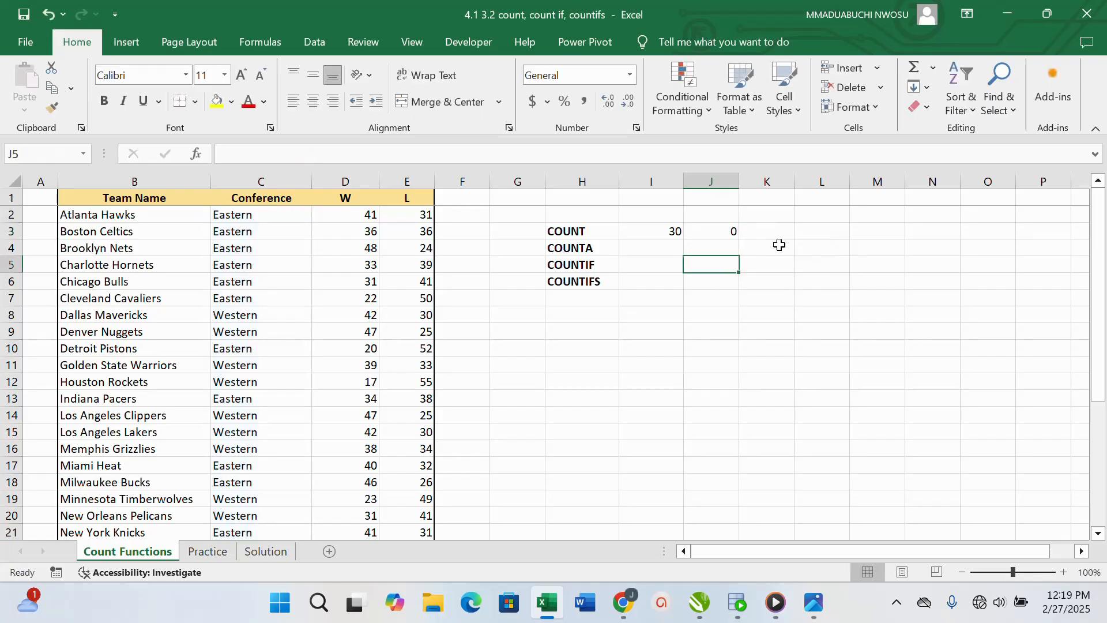
click(735, 233)
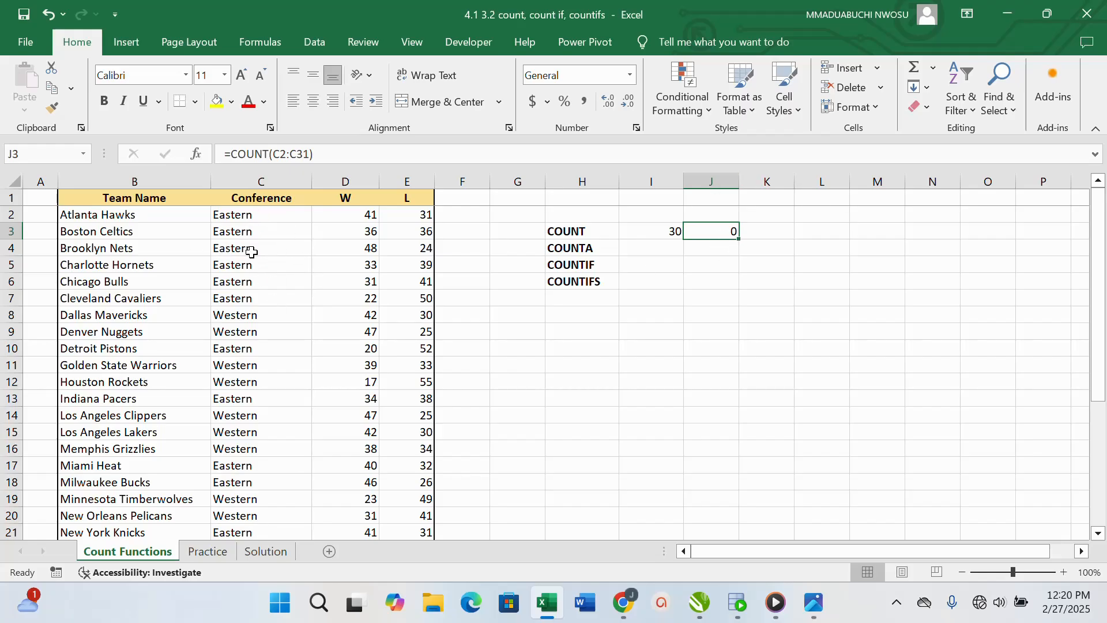
click(366, 217)
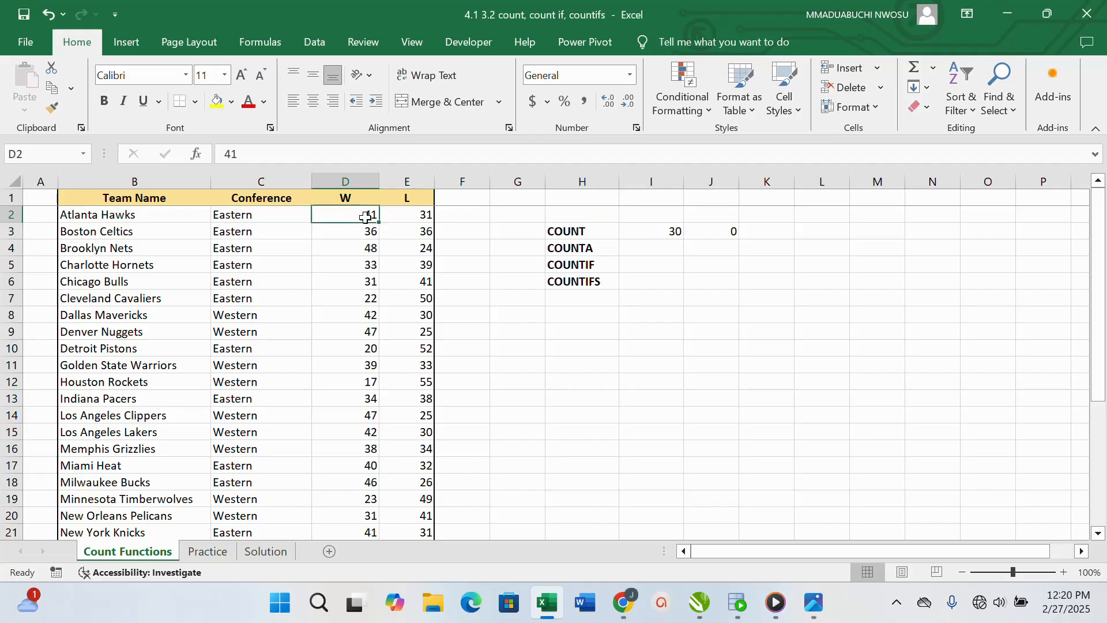
Replace the range in the J3 COUNT formula with the W column cells D2:D31
double_click(716, 232)
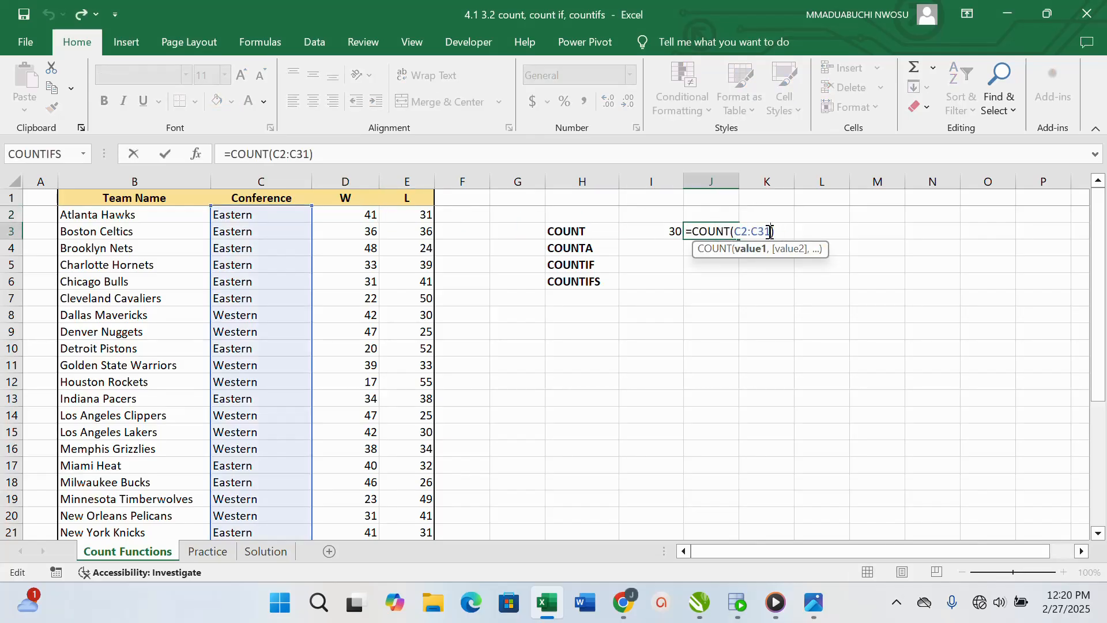
drag(771, 232, 734, 232)
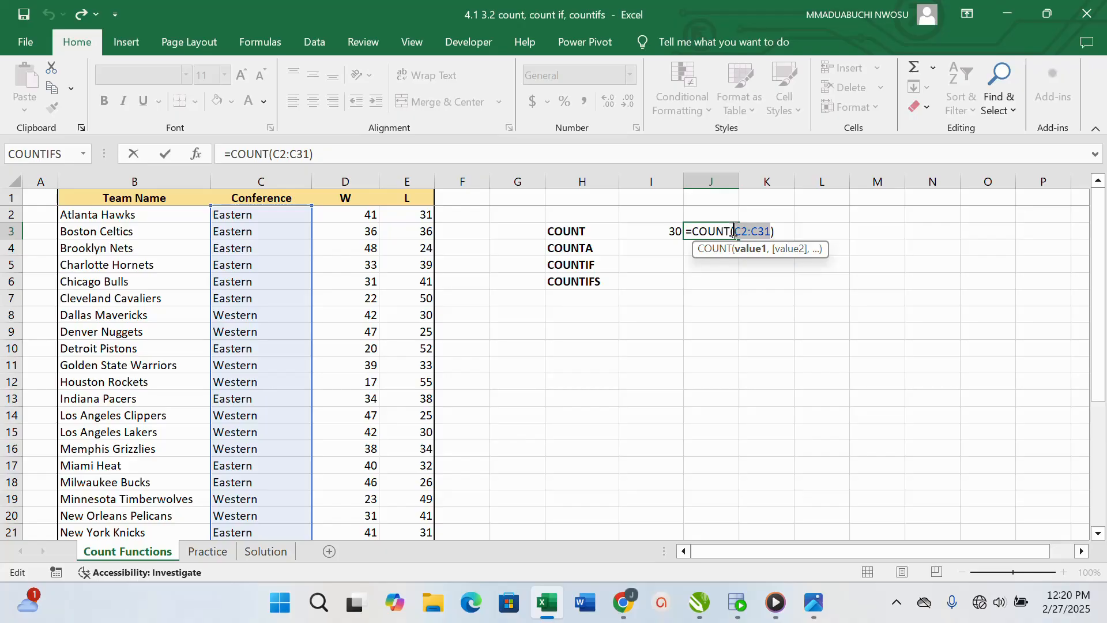
key(BackSpace)
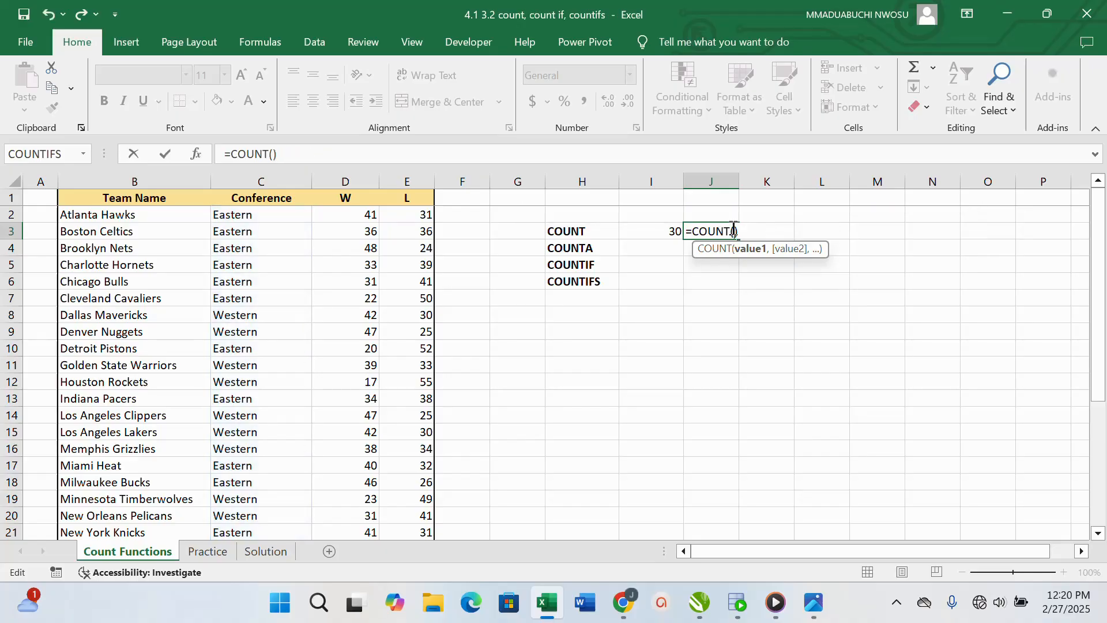
key(Delete)
drag(361, 215, 371, 498)
scroll(619, 369, up, 4)
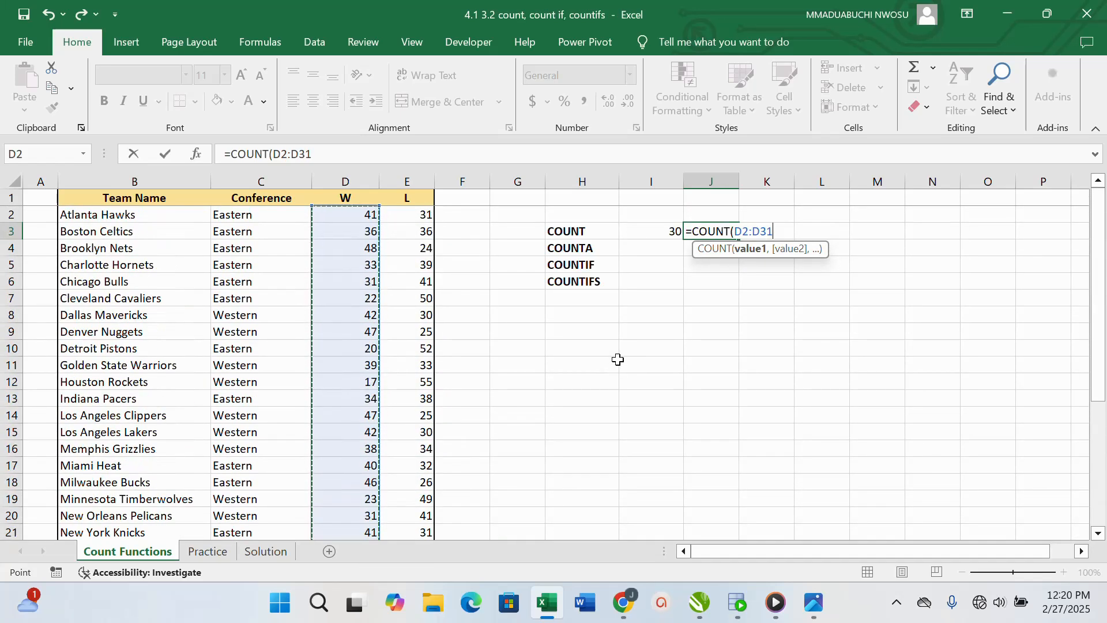
text())
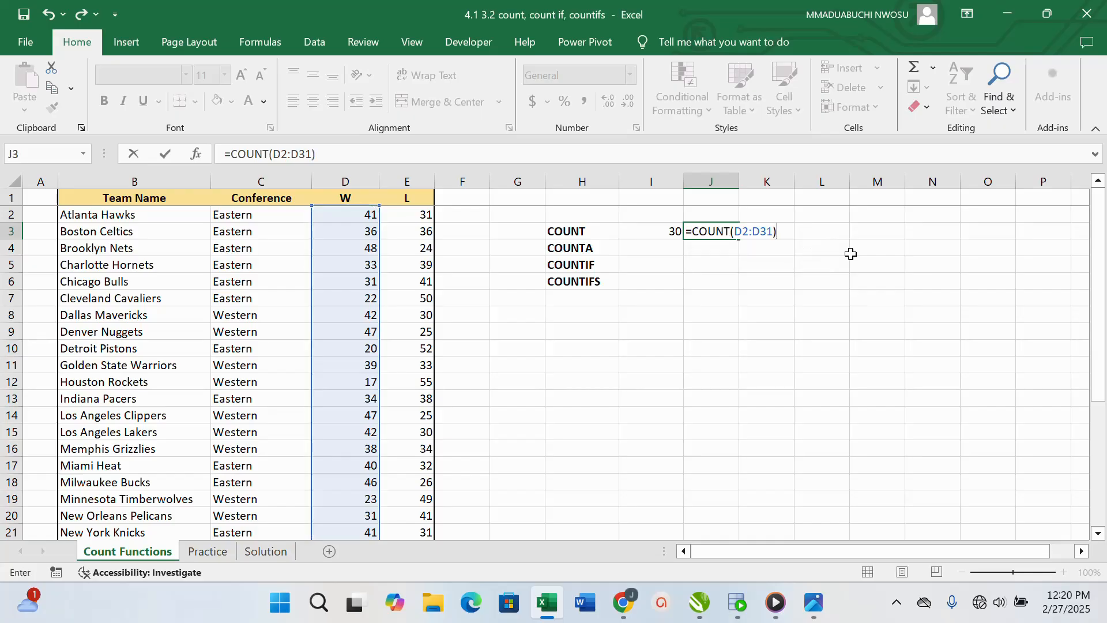
key(Return)
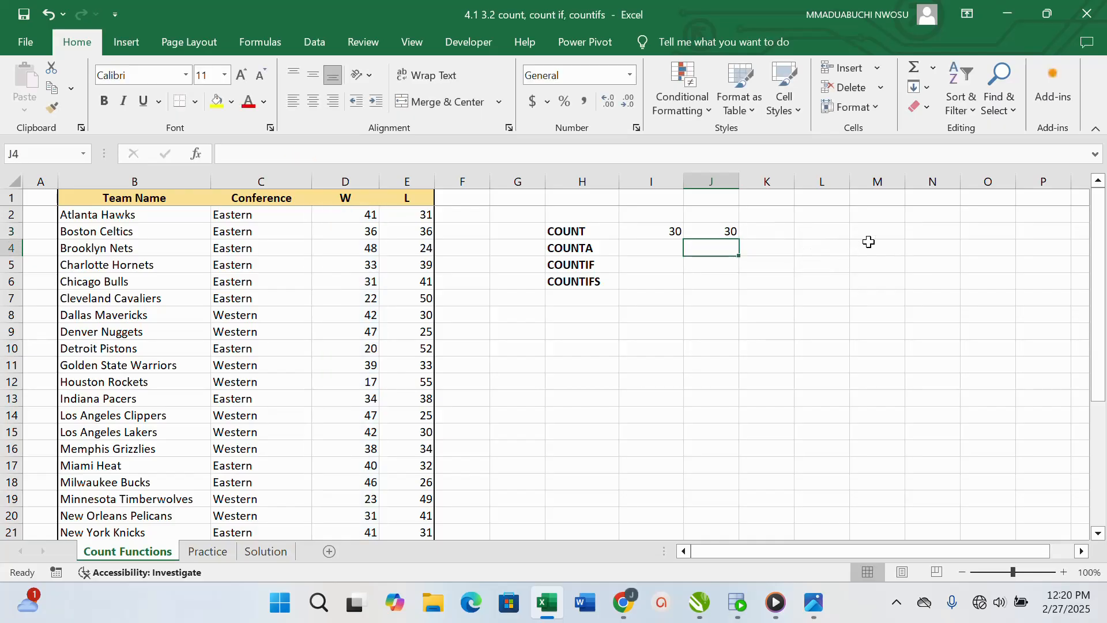
Insert the COUNT function in cell K3 through the function wizard, with D2:D31 as Value1
click(776, 231)
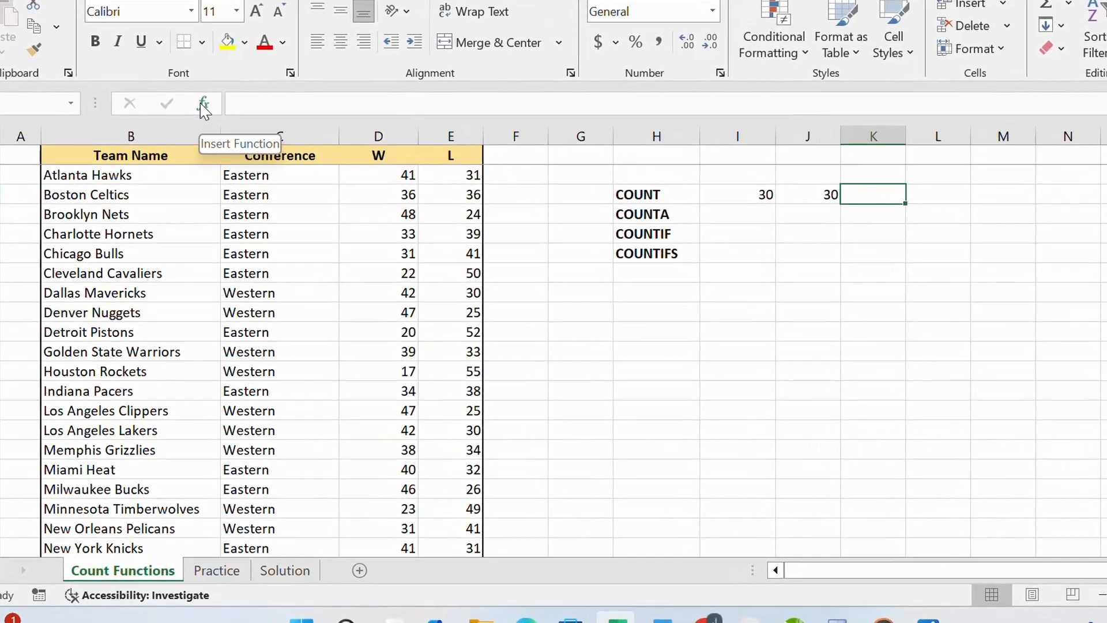
click(194, 153)
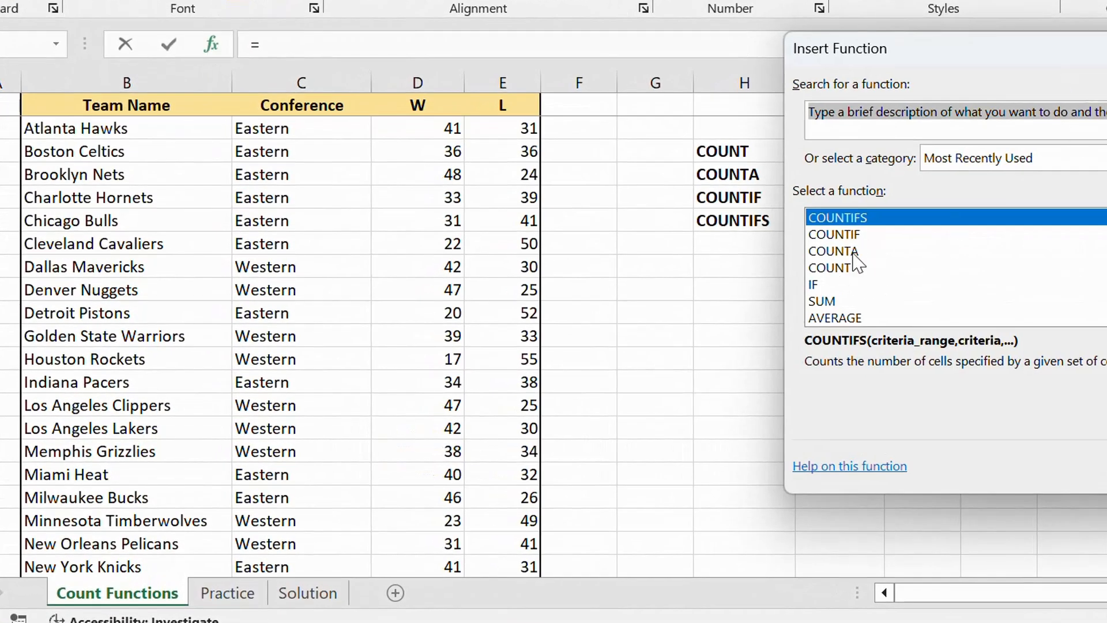
double_click(840, 269)
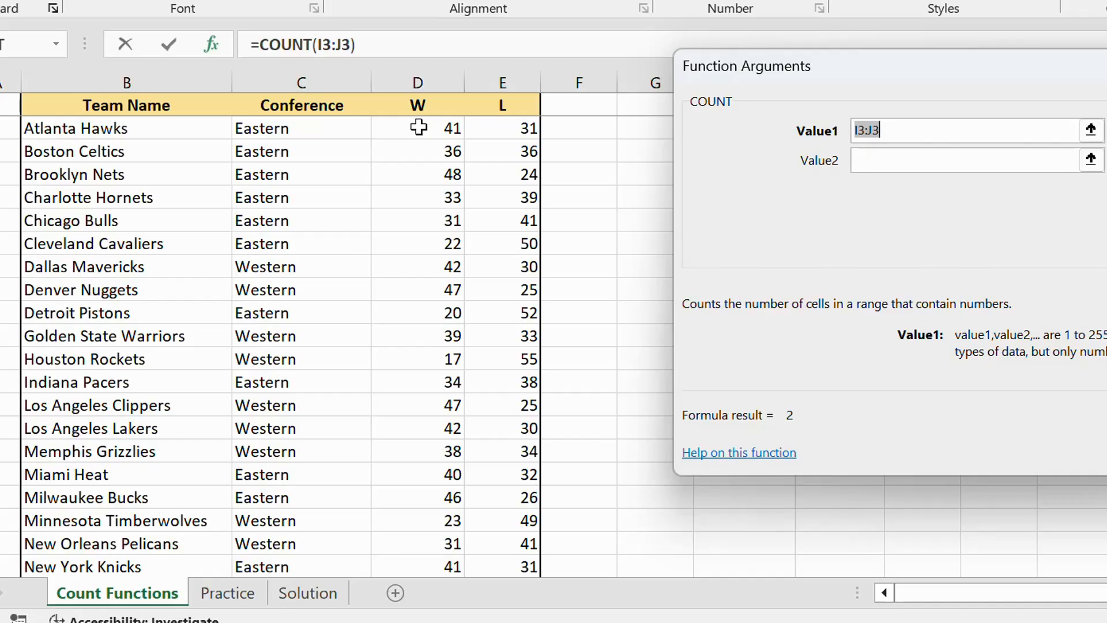
drag(421, 127, 425, 522)
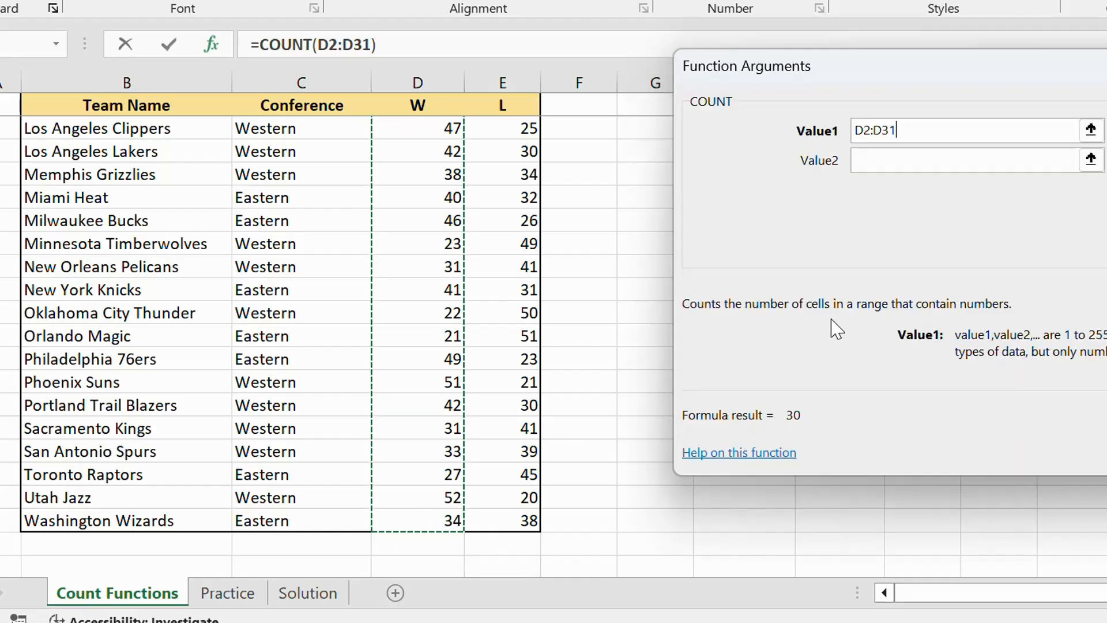
key(Return)
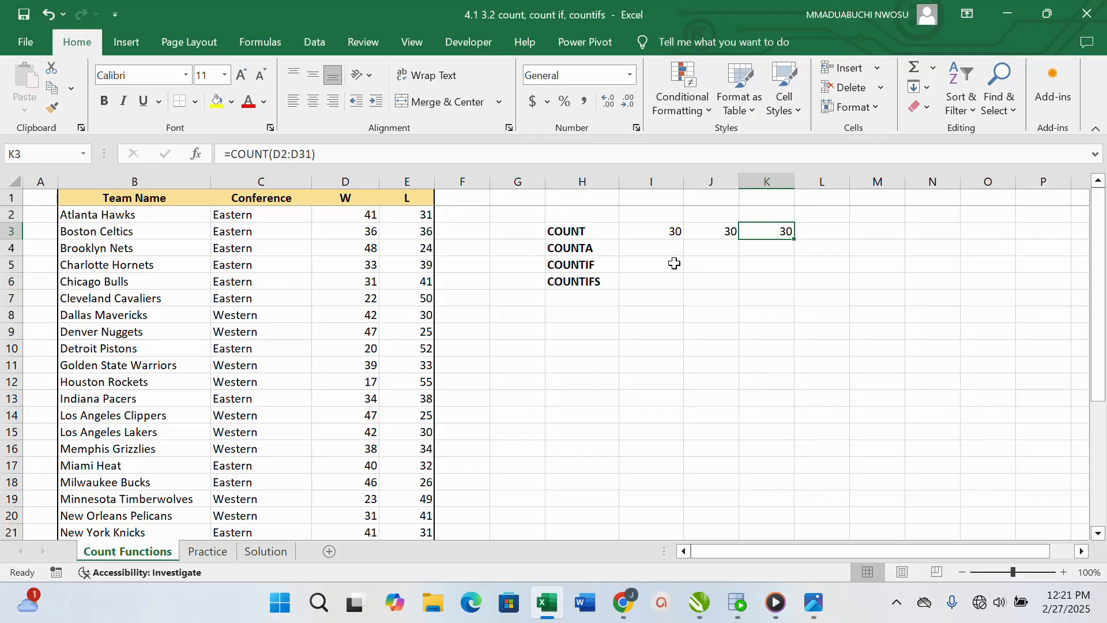
Enter the formula =COUNTA(C2:C31) in cell I4 to apply COUNTA to the Conference column
click(644, 250)
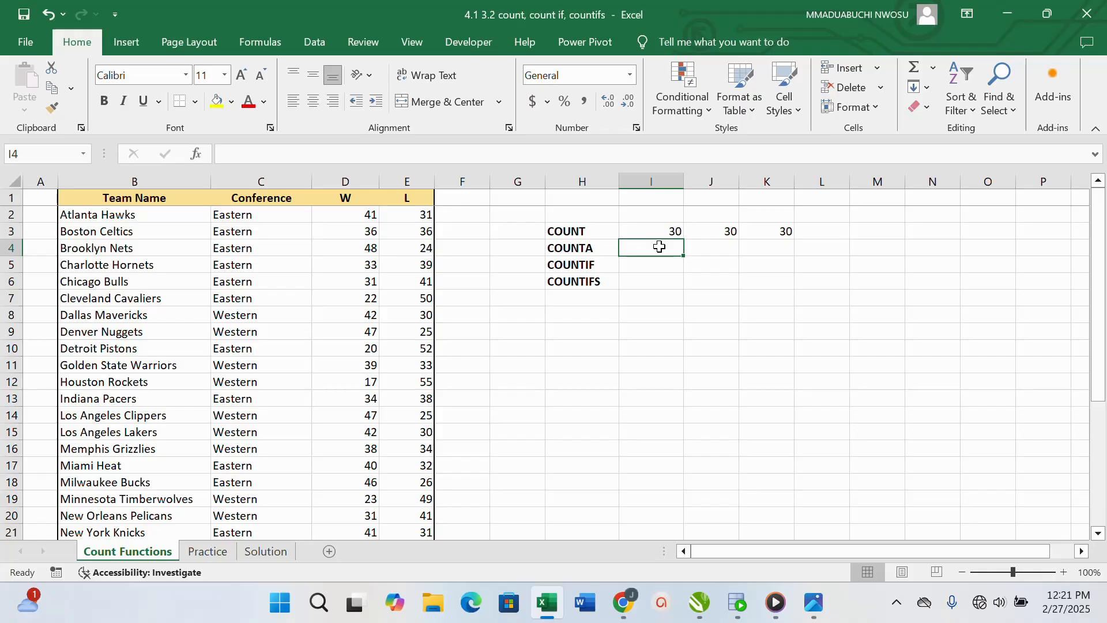
text(=)
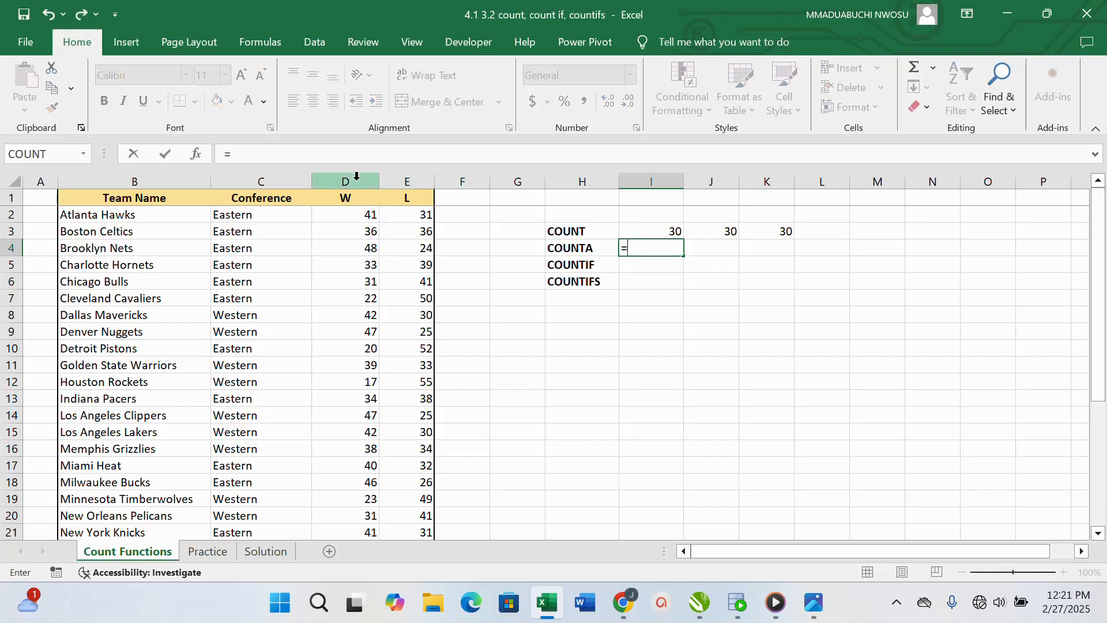
text(CO)
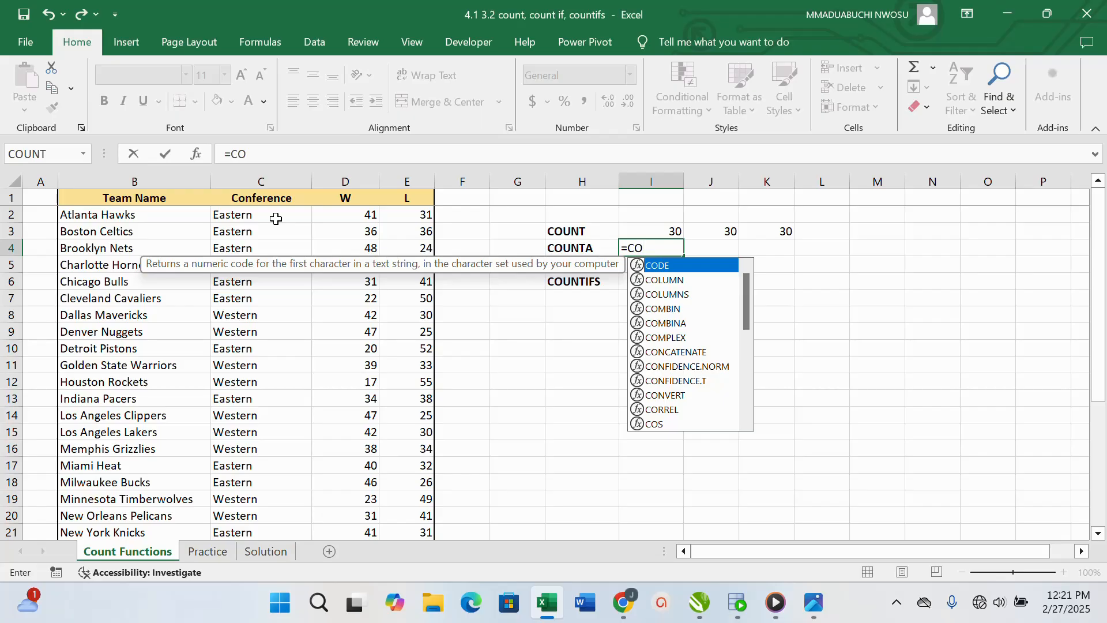
text(UN)
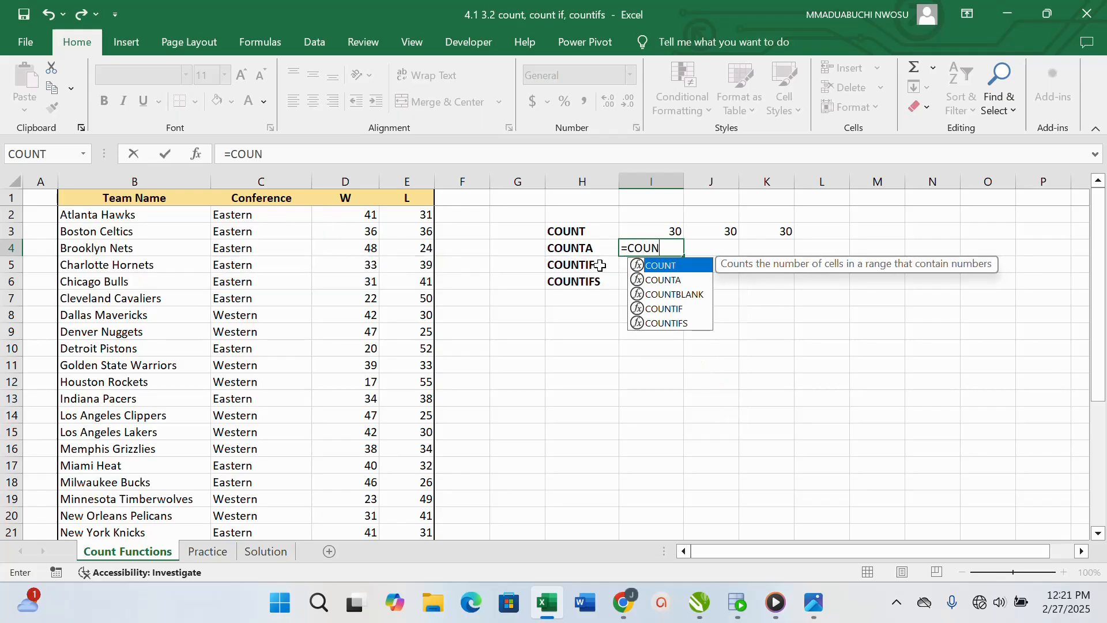
double_click(678, 281)
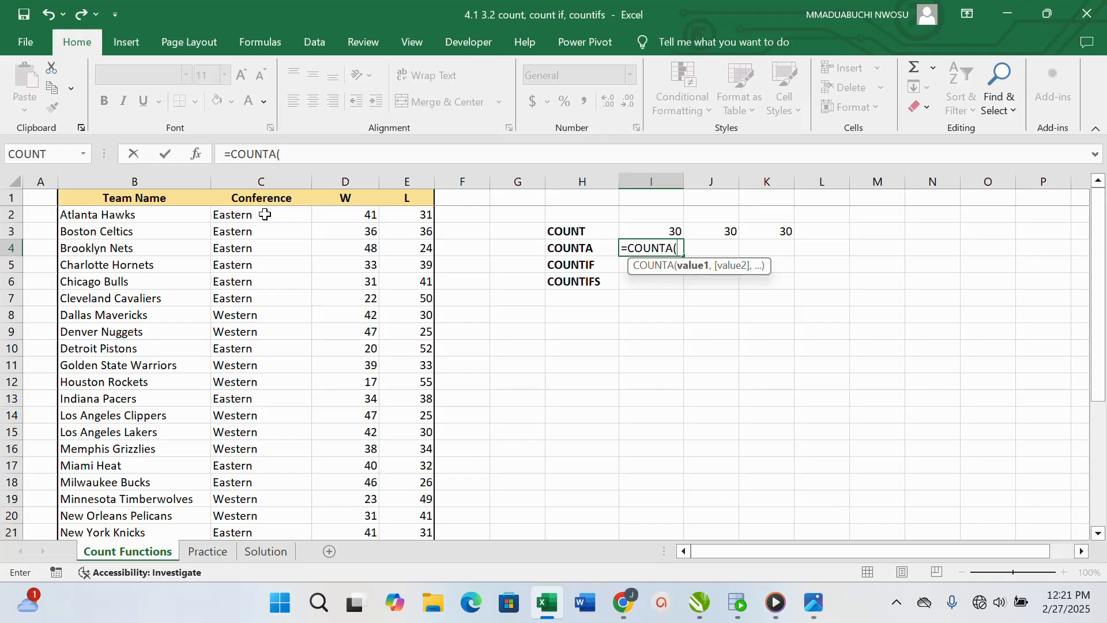
drag(261, 216, 245, 504)
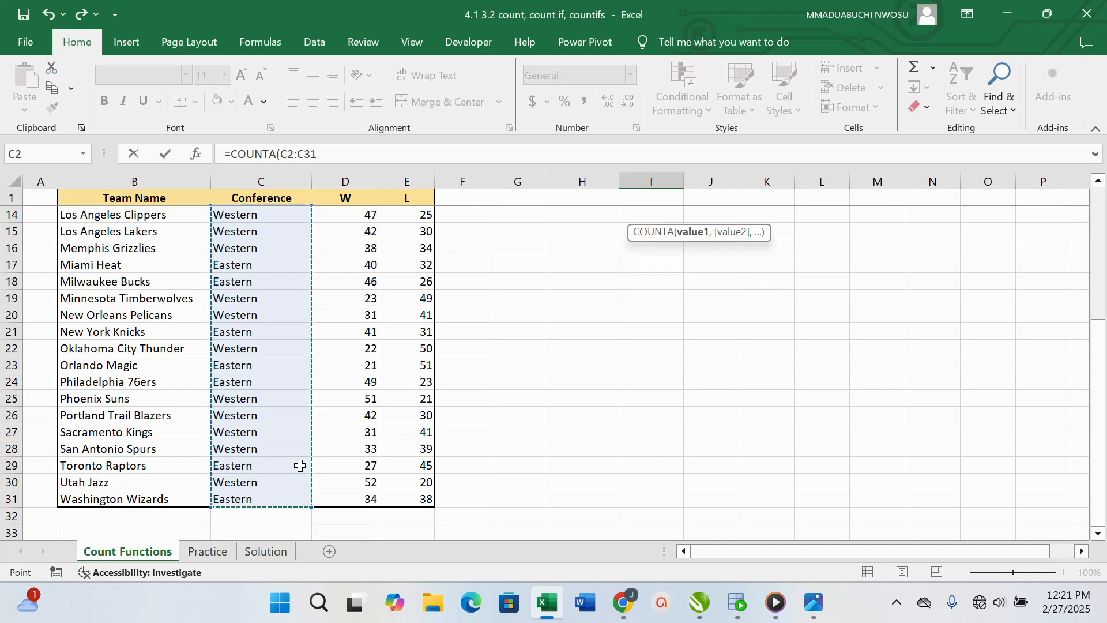
scroll(717, 336, up, 4)
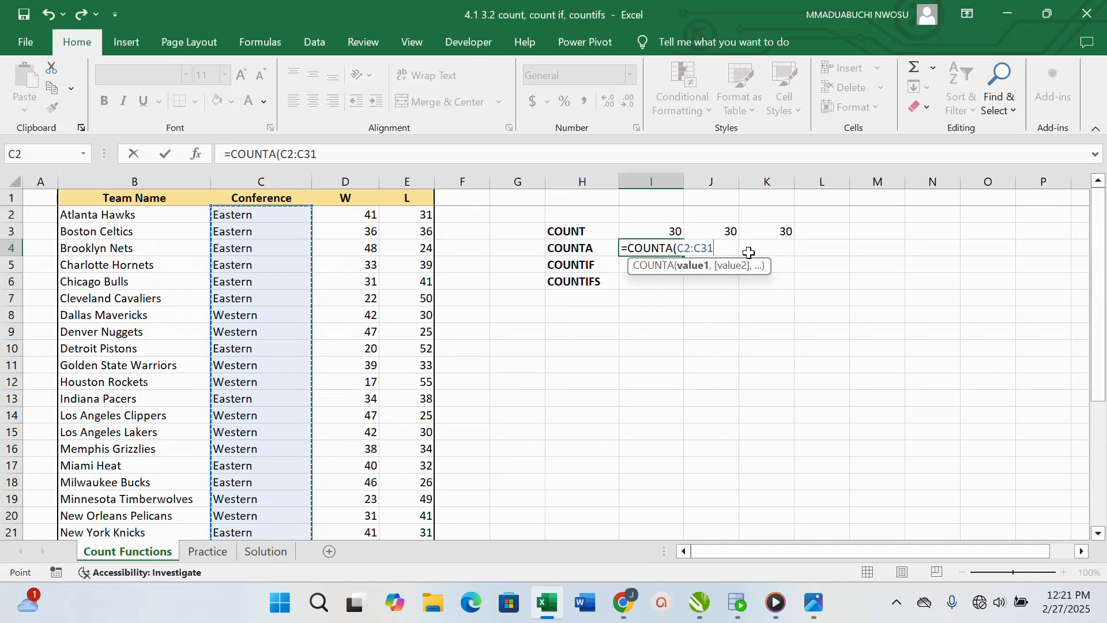
text())
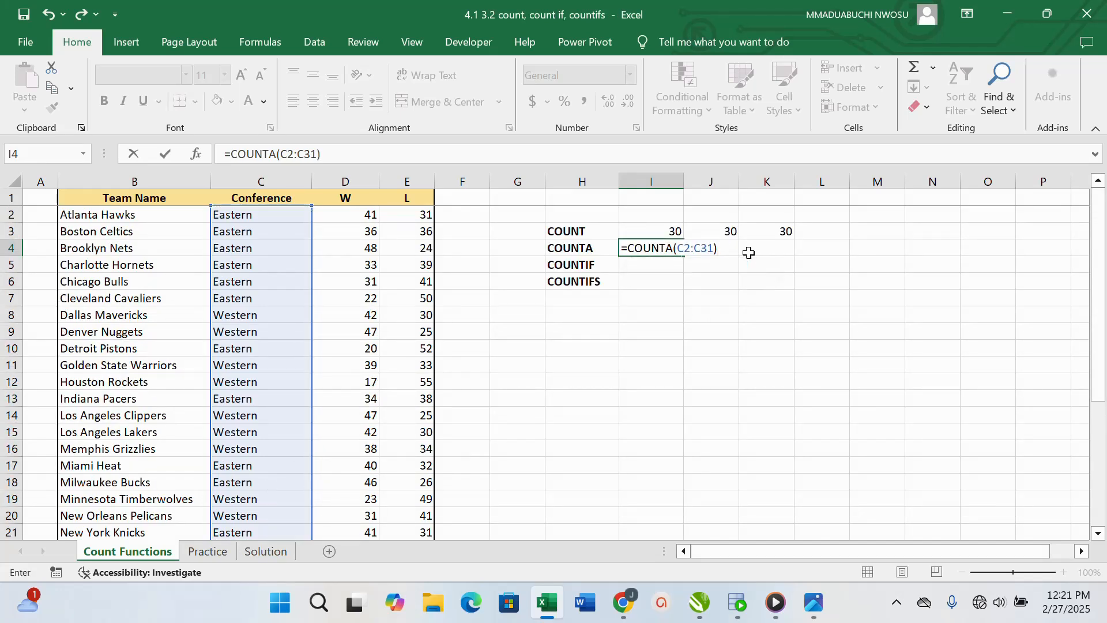
key(Return)
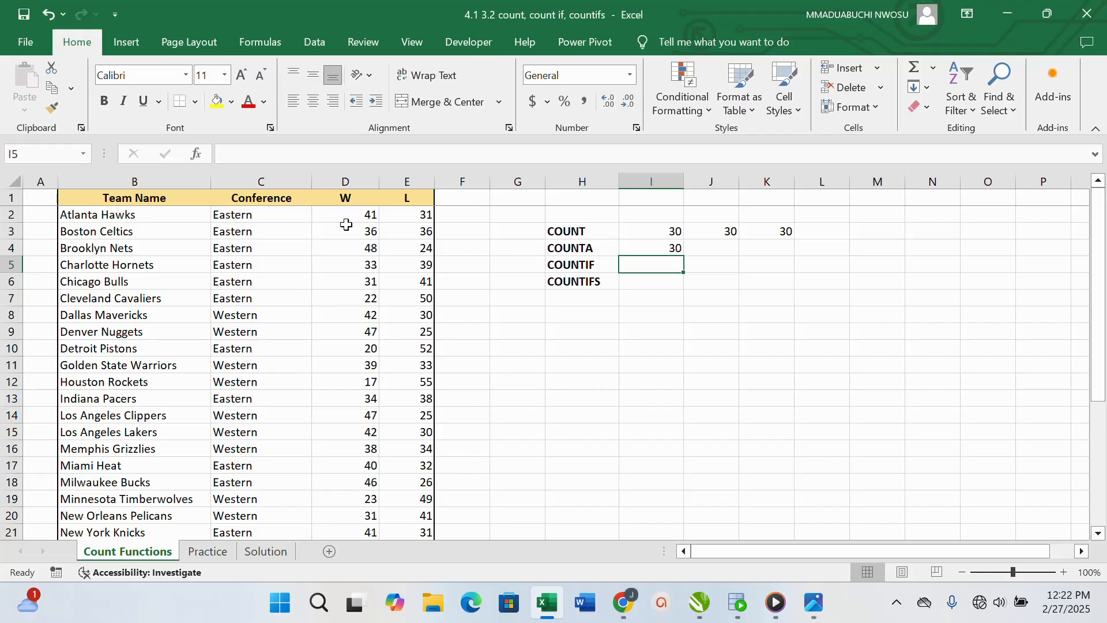
Enter the formula =COUNTA(D2:D31) in cell J4 to apply COUNTA to the W column
click(708, 248)
click(368, 215)
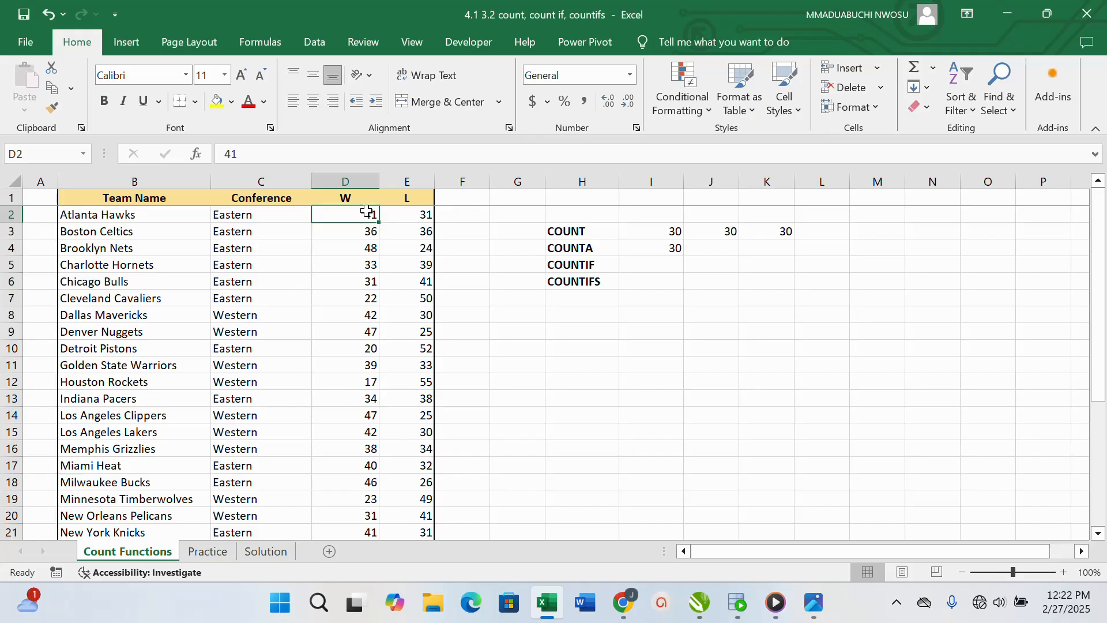
click(716, 249)
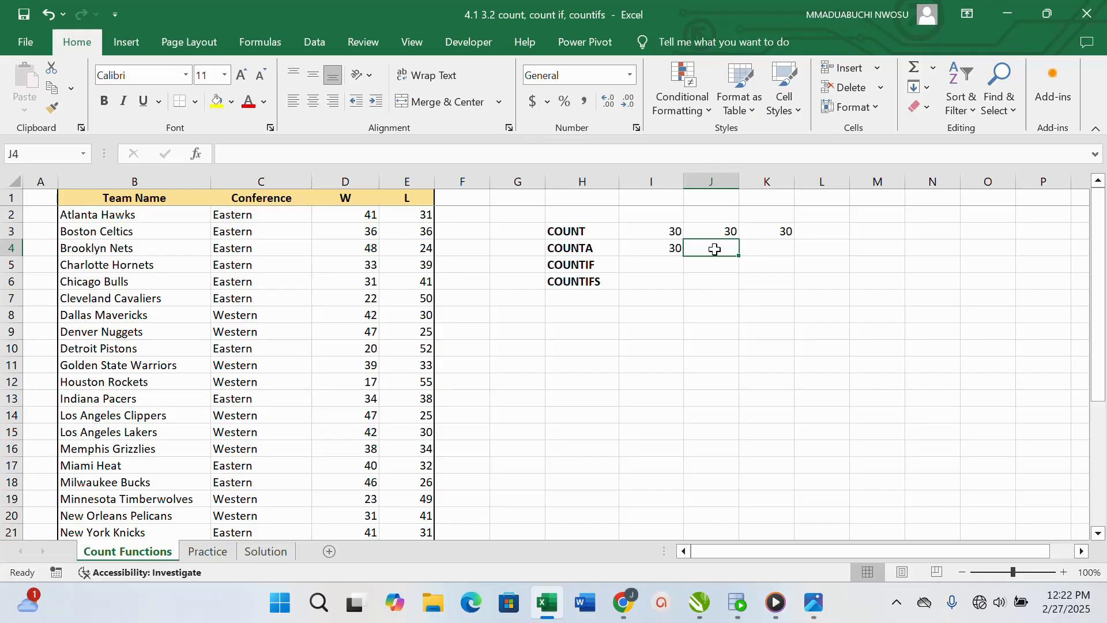
text(=)
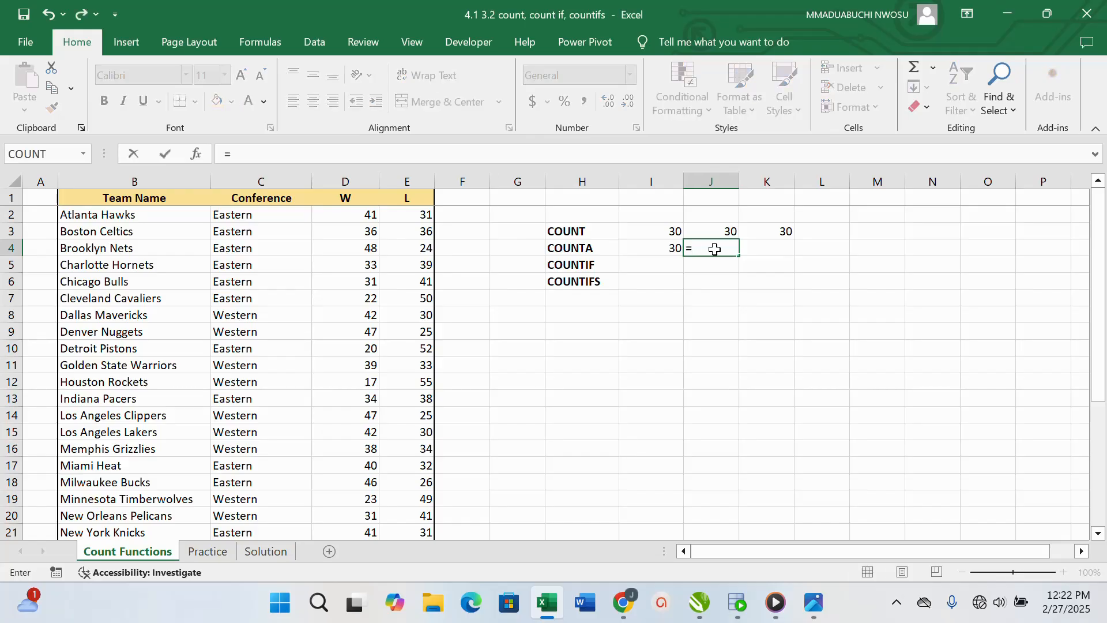
text(COUNT)
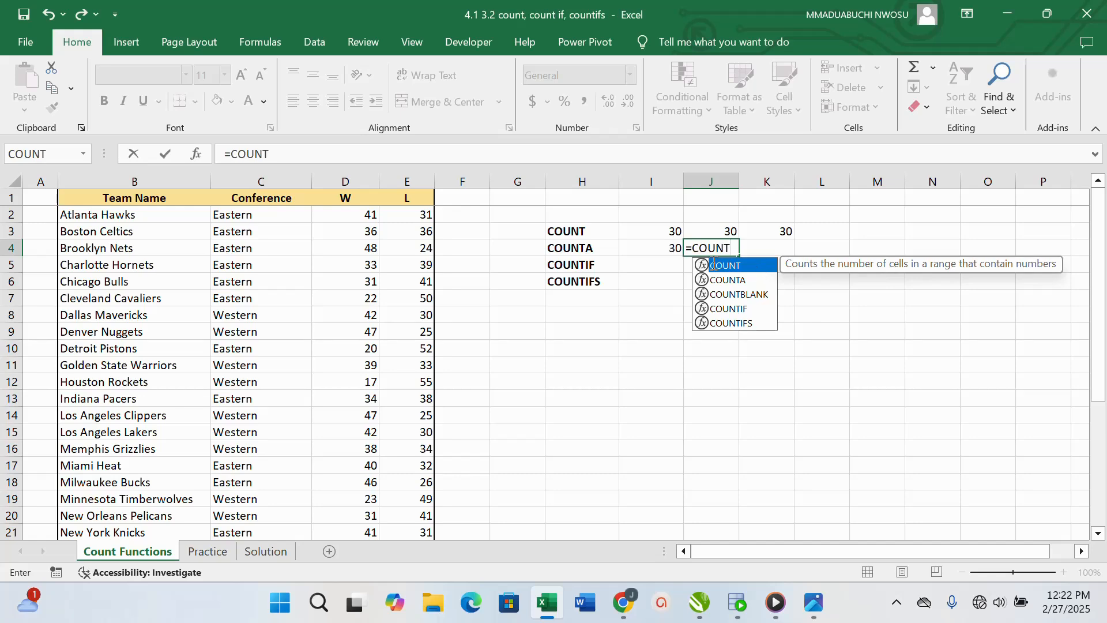
double_click(728, 280)
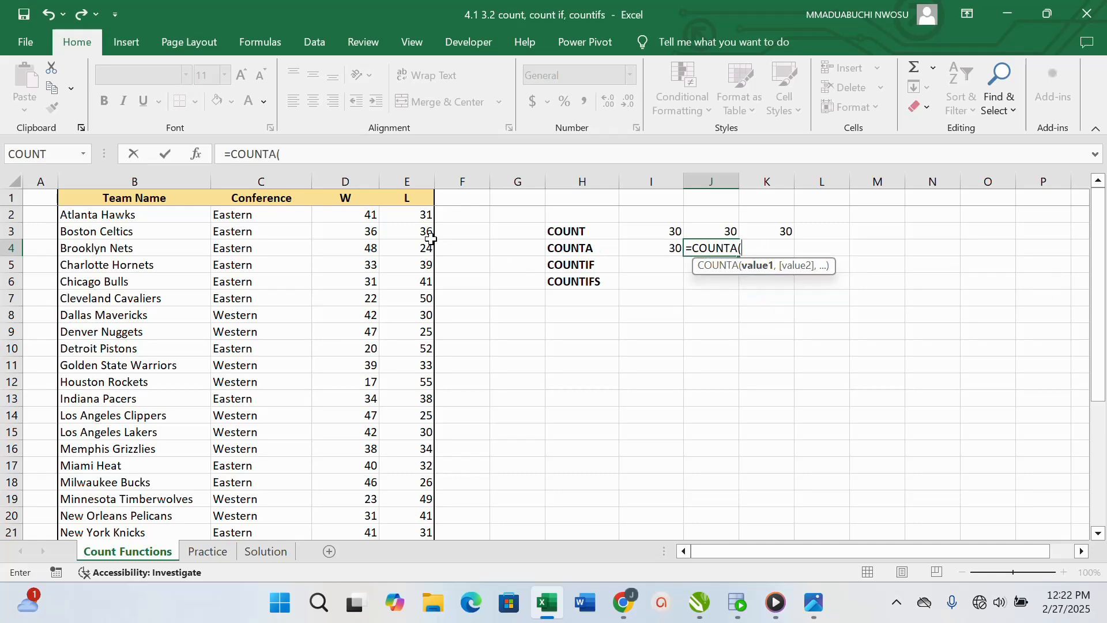
drag(358, 214, 364, 497)
scroll(653, 376, up, 4)
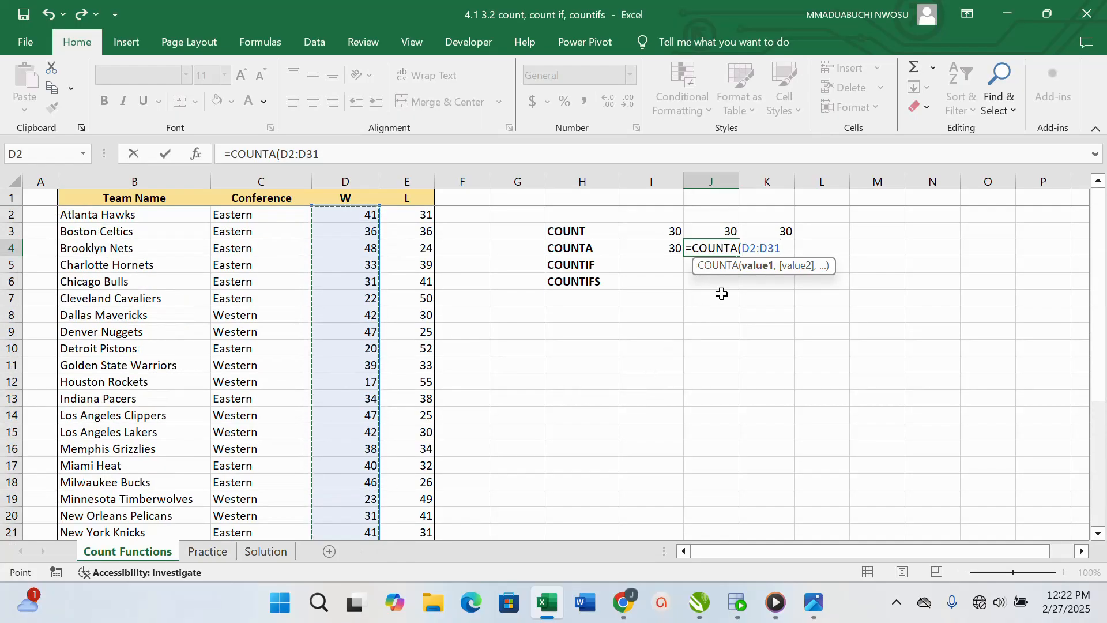
text())
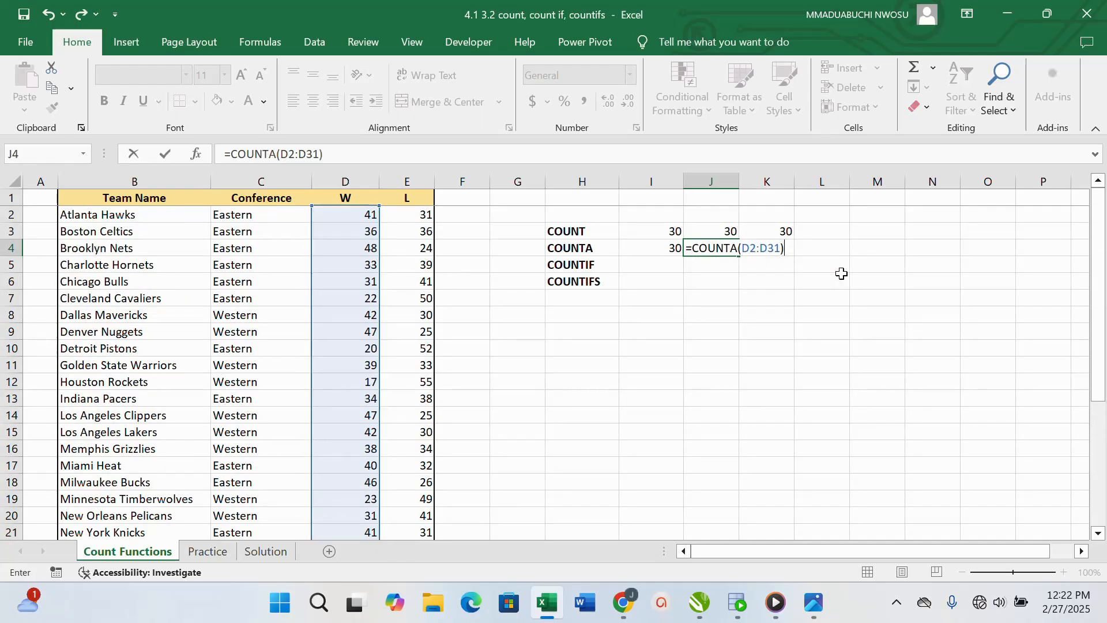
key(Return)
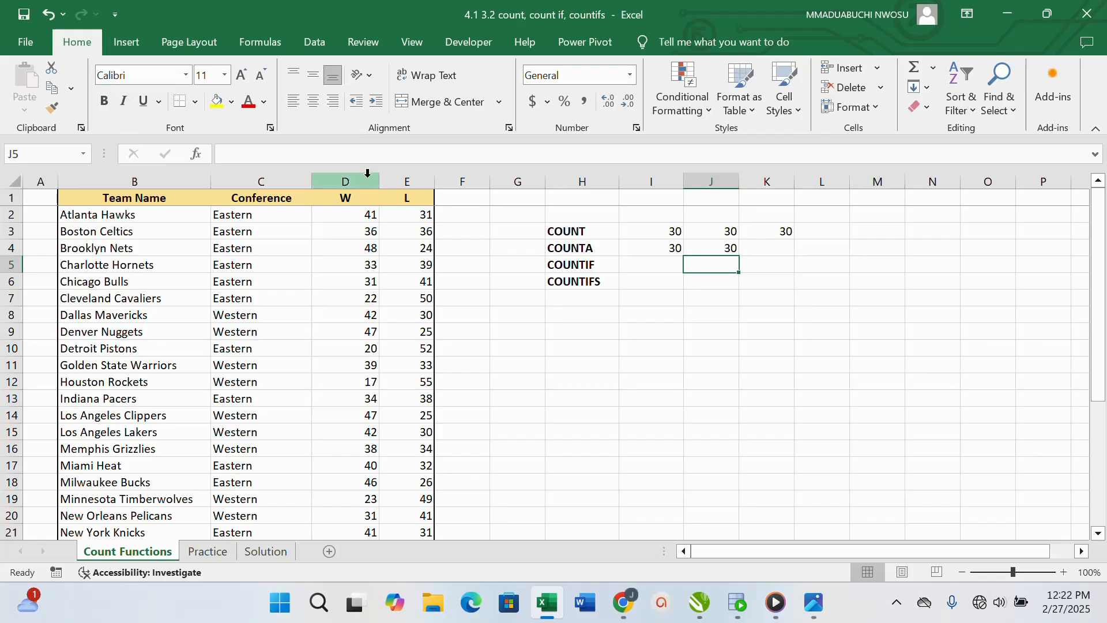
Start a COUNTIF formula in cell I5 with the W column cells D2:D31 as its range
click(646, 270)
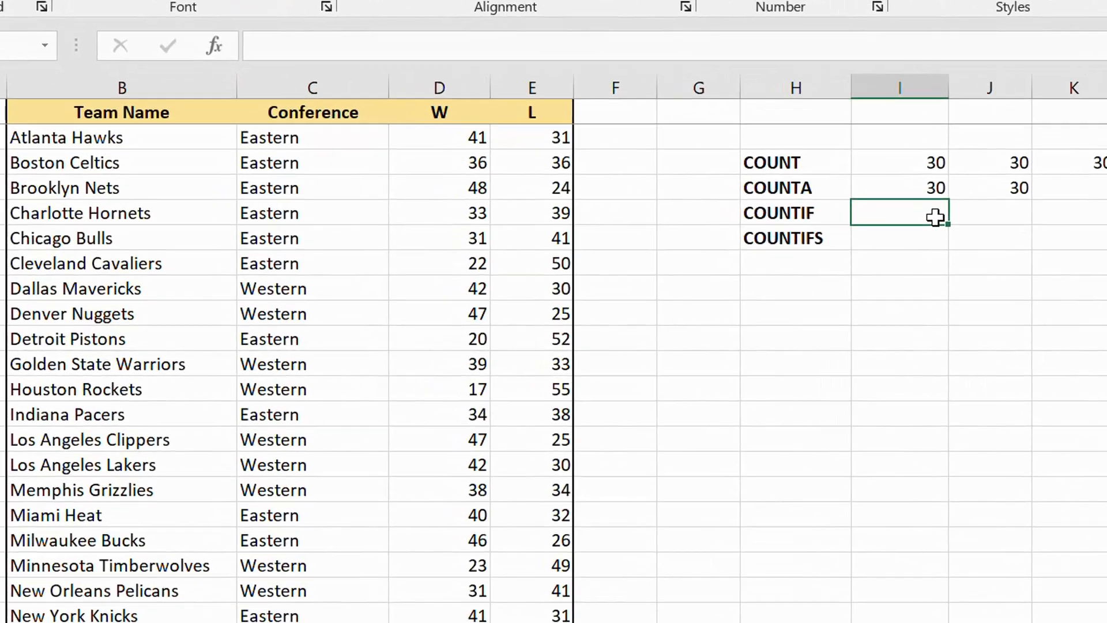
text(=)
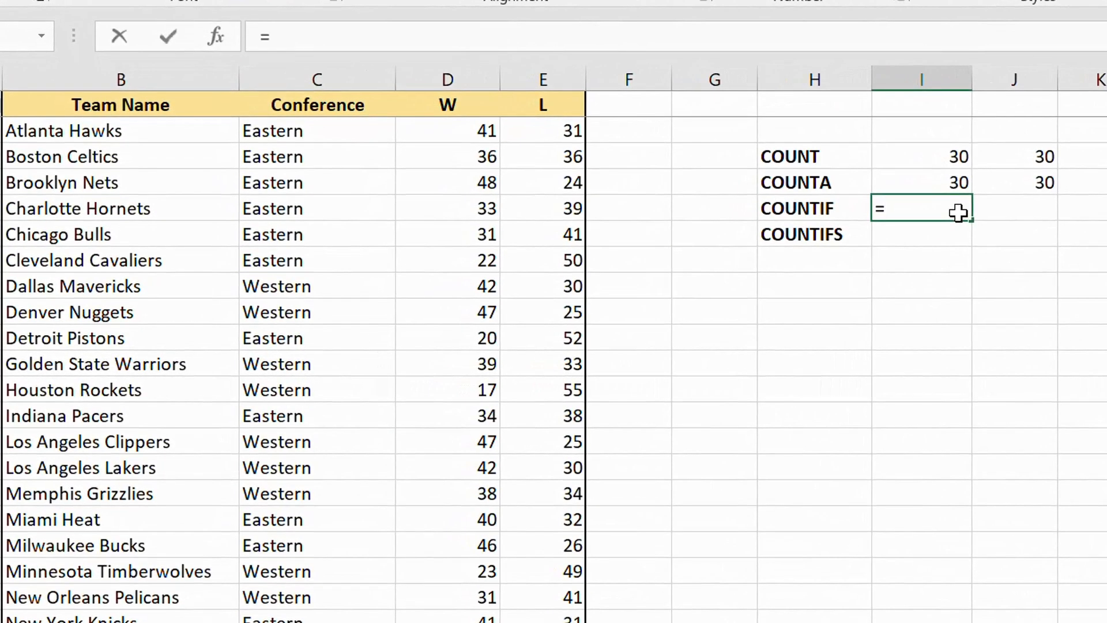
text(COUNTIF()
click(922, 311)
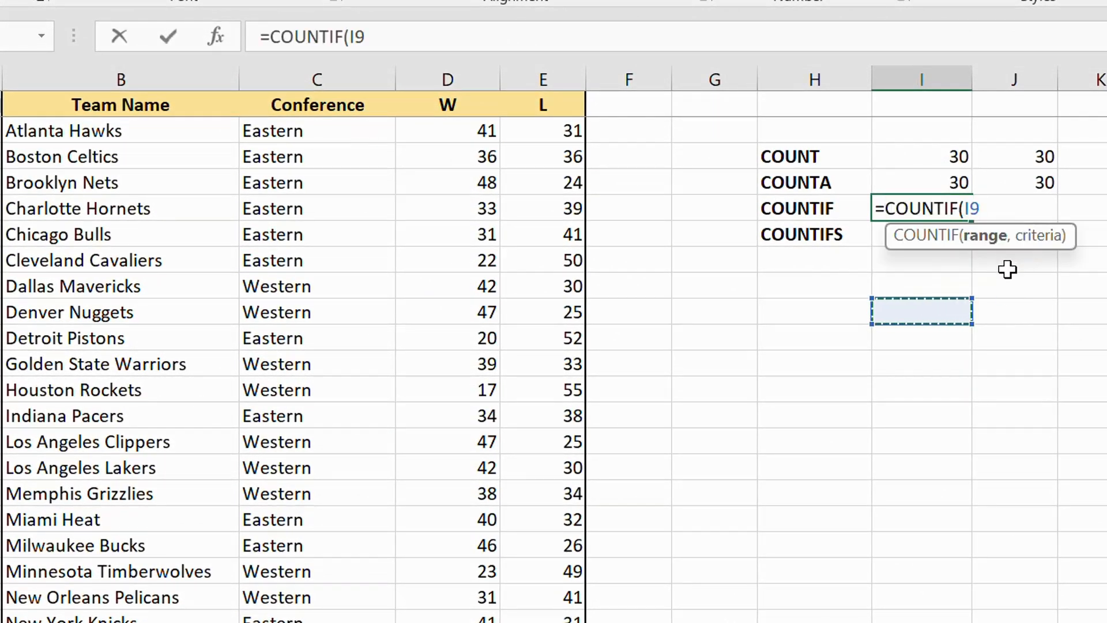
key(BackSpace)
key(BackSpace)
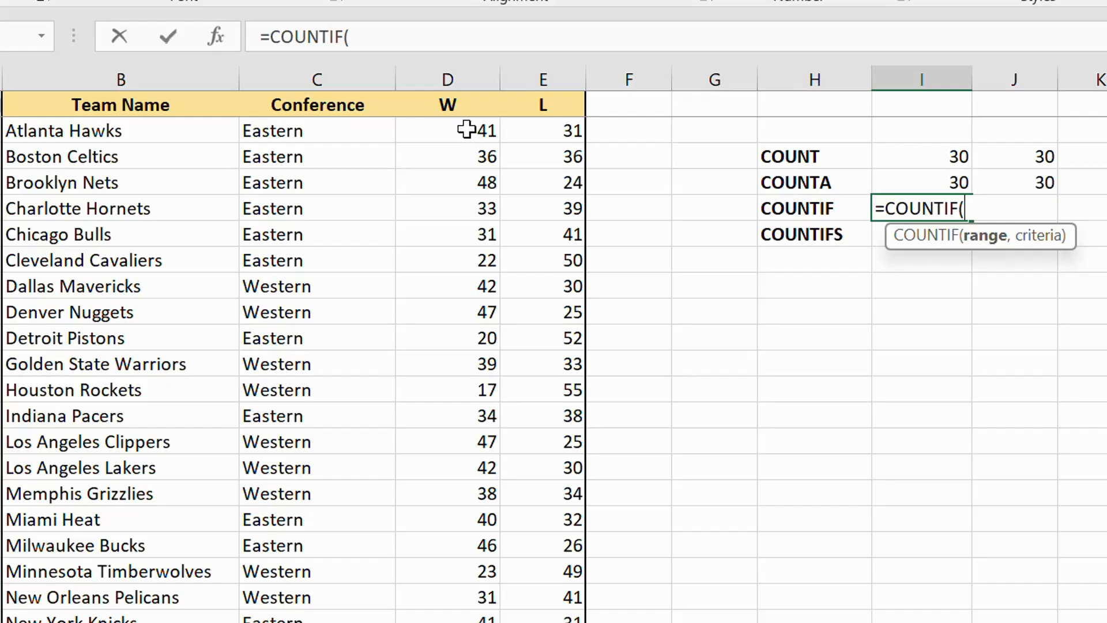
drag(469, 136, 493, 557)
scroll(1056, 230, up, 4)
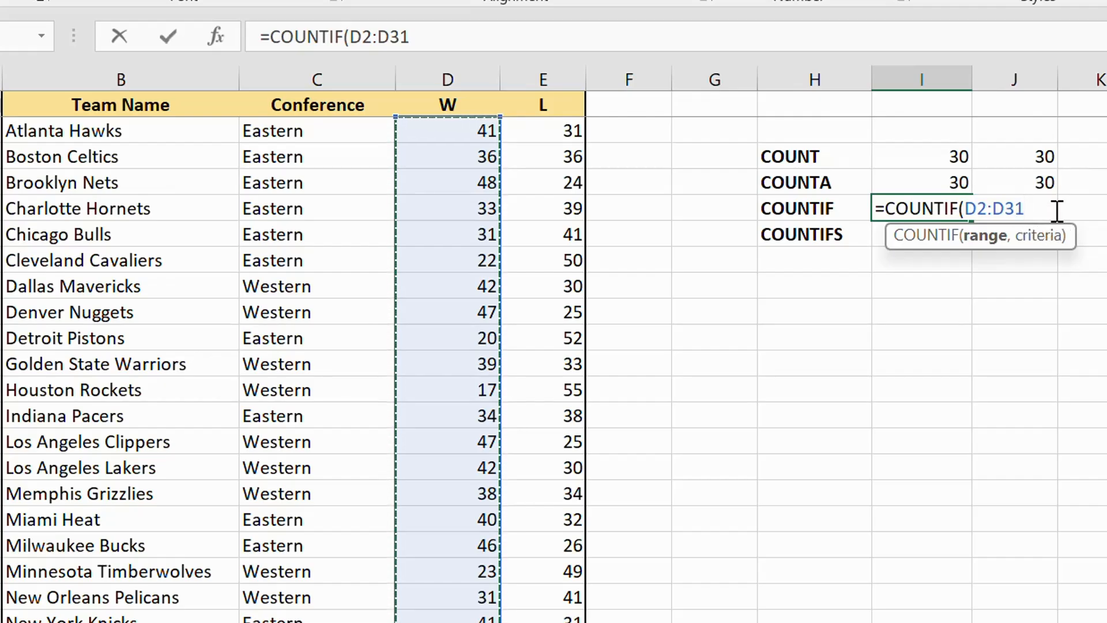
Complete the COUNTIF formula in I5 with the criterion ">35" for teams with more than 35 wins
text(,)
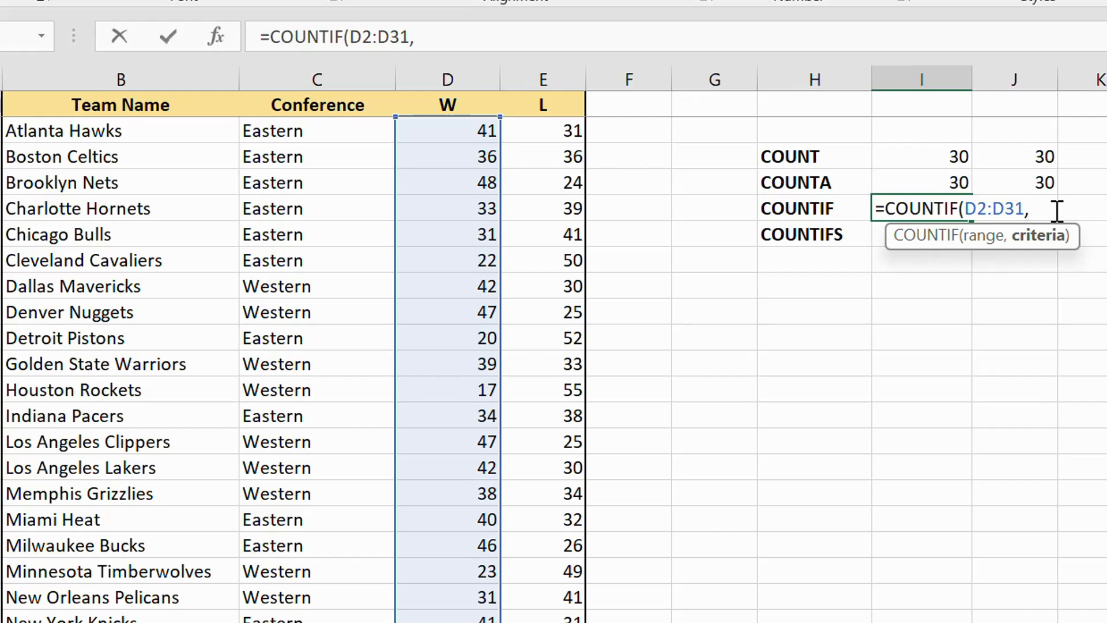
text("")
click(1038, 208)
text(>35"))
key(Return)
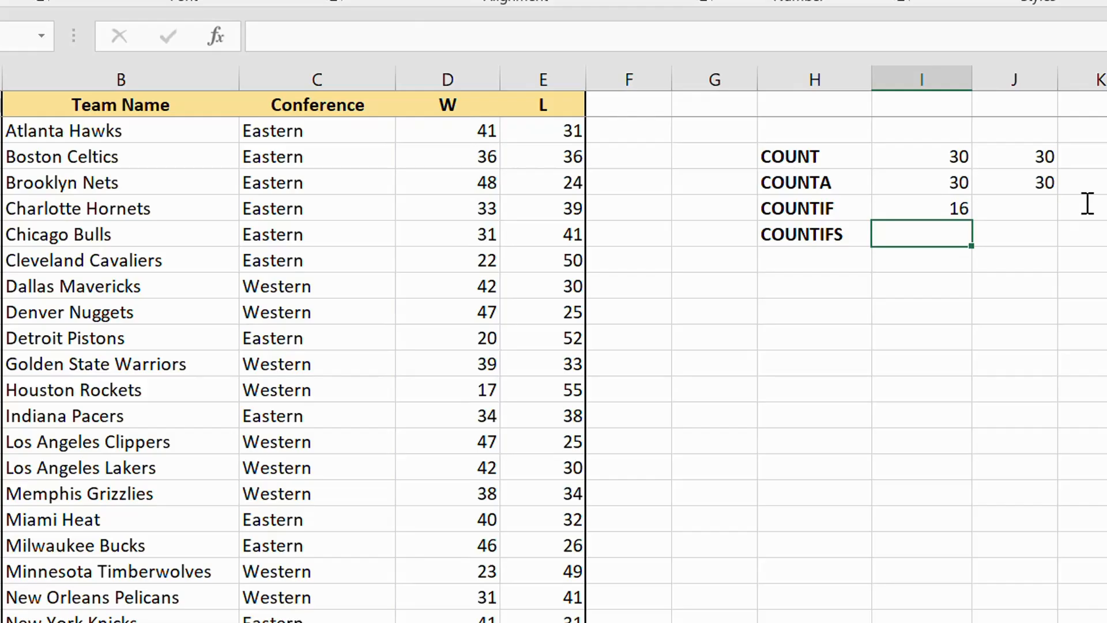
Search for COUNTIF in the function wizard for cell J5 and choose that function
click(1011, 208)
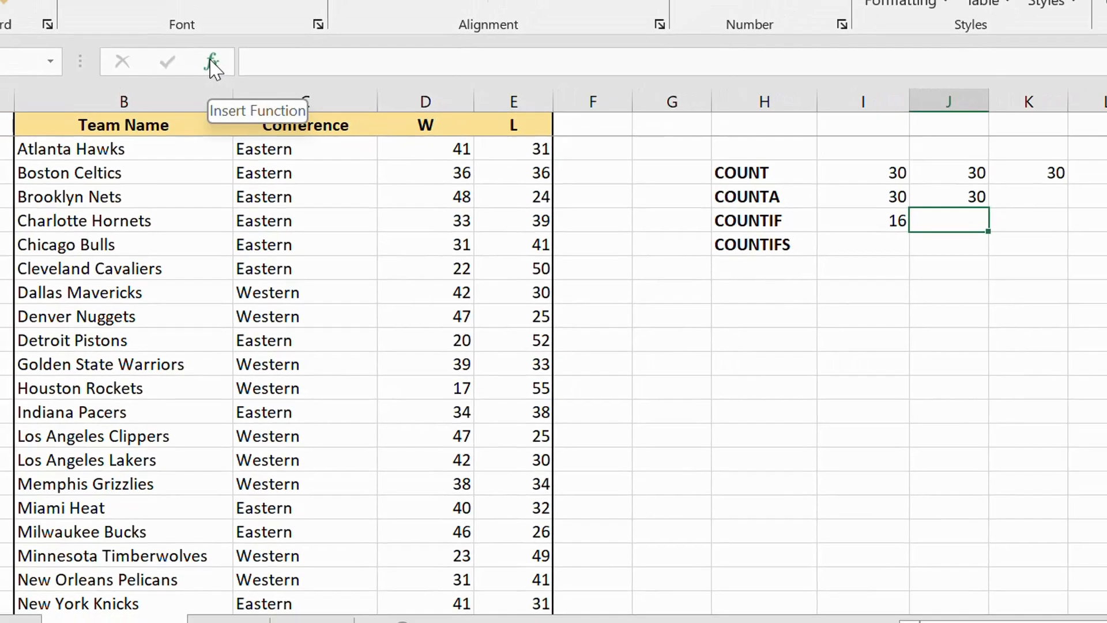
click(216, 35)
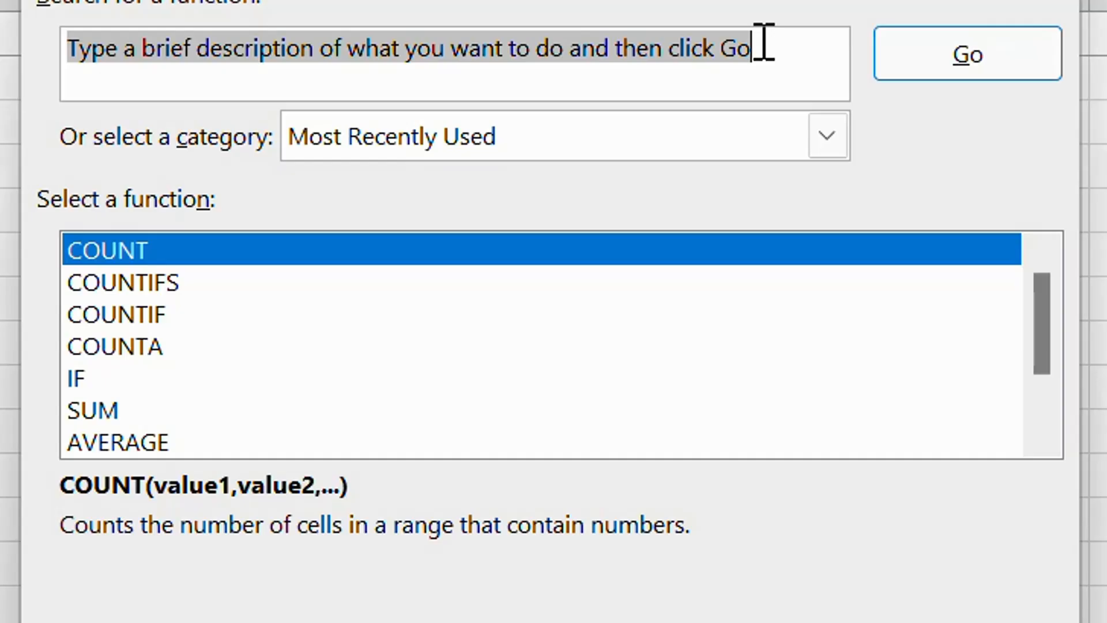
text(COUN)
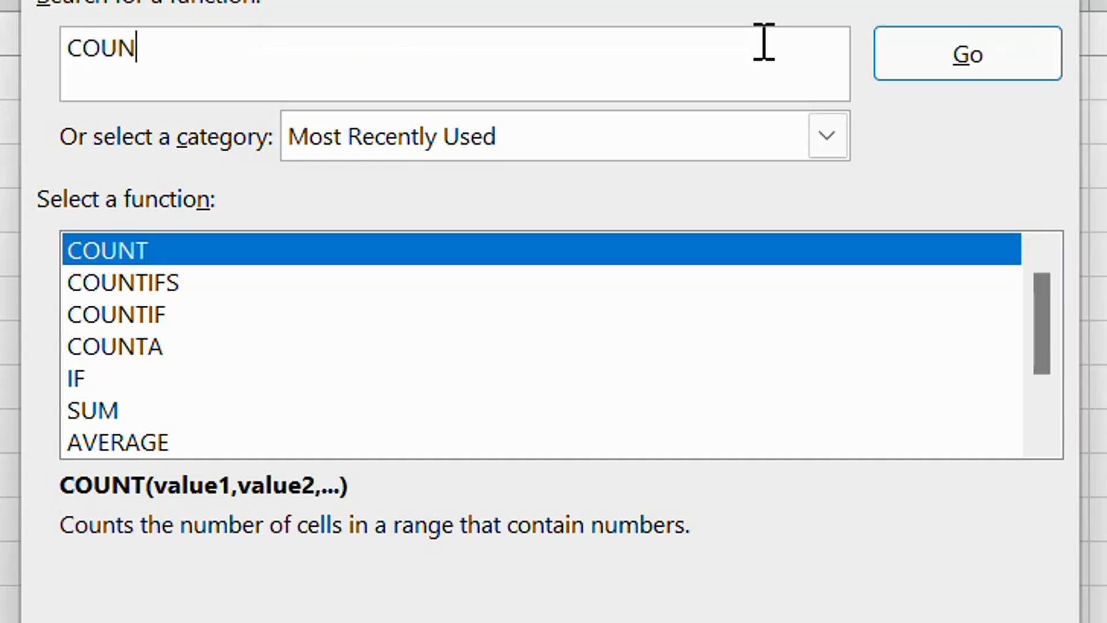
text(TIF)
click(968, 78)
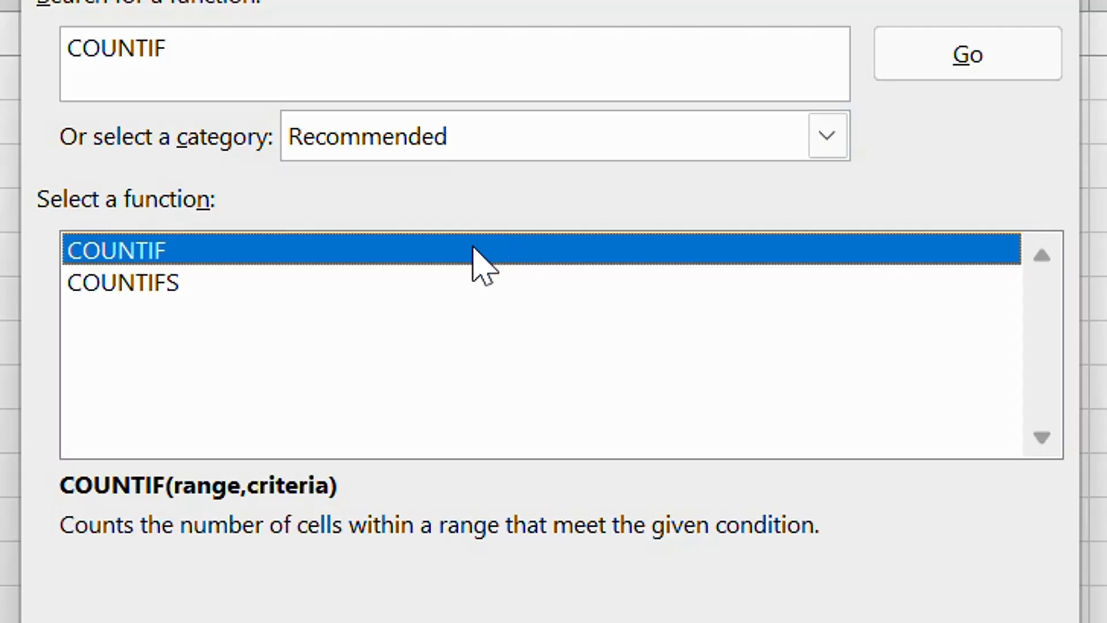
double_click(136, 254)
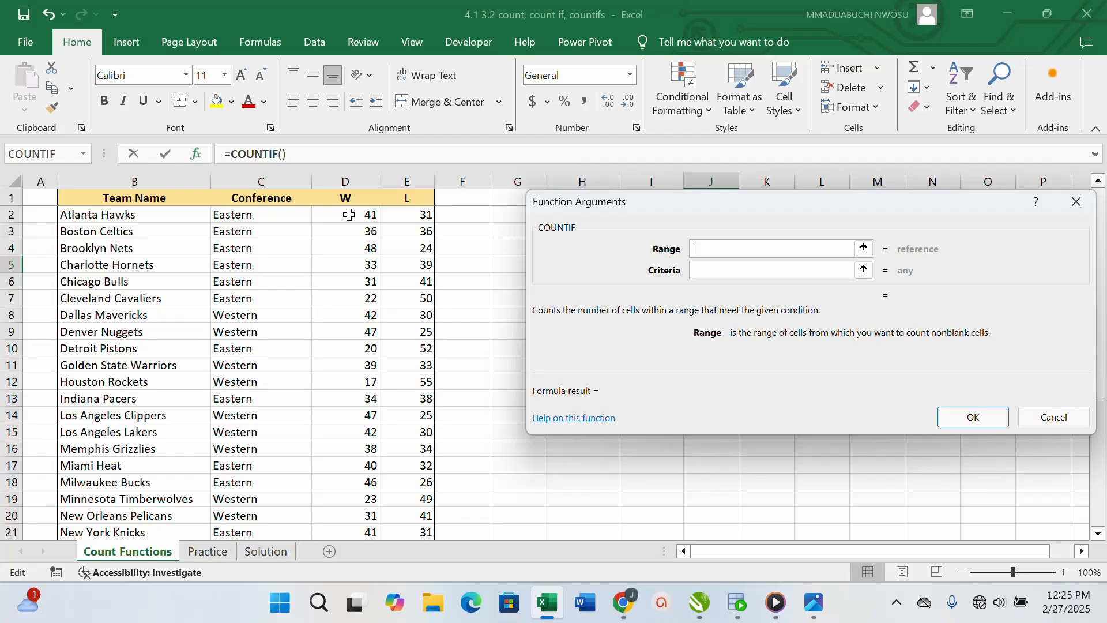
Set the COUNTIF arguments for J5 to range D2:D31 and criteria >35, and insert the function
drag(349, 215, 359, 505)
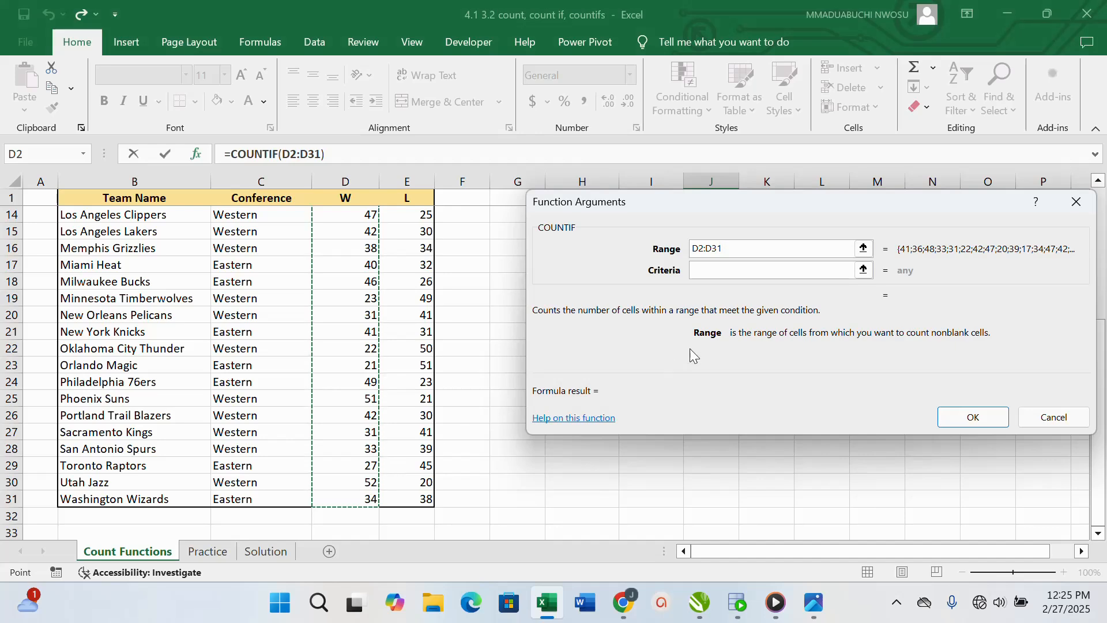
click(716, 272)
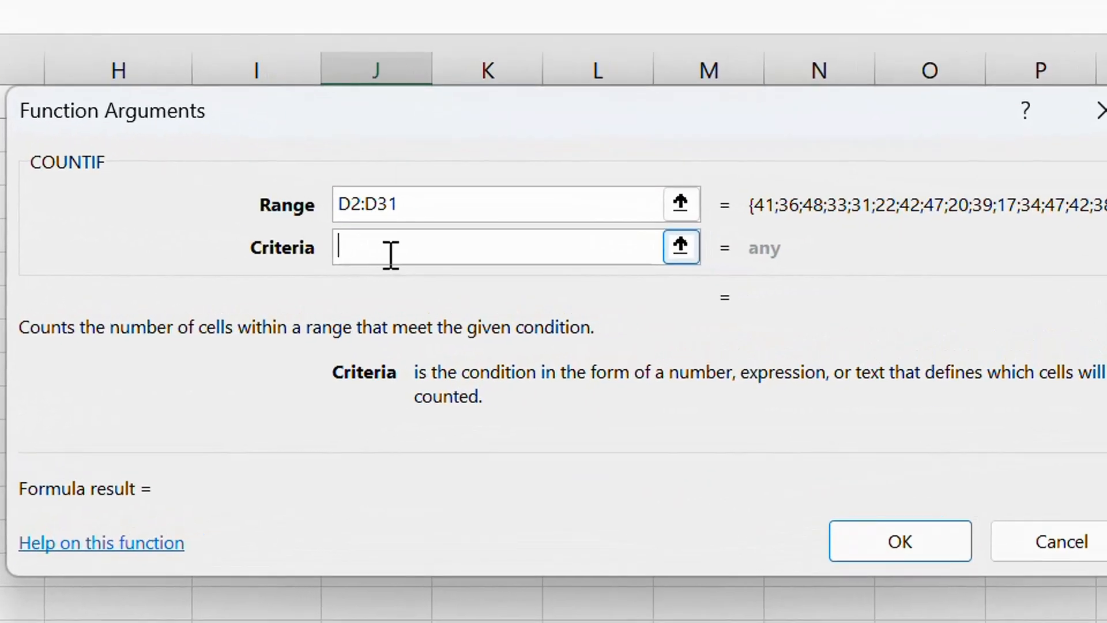
text(>35)
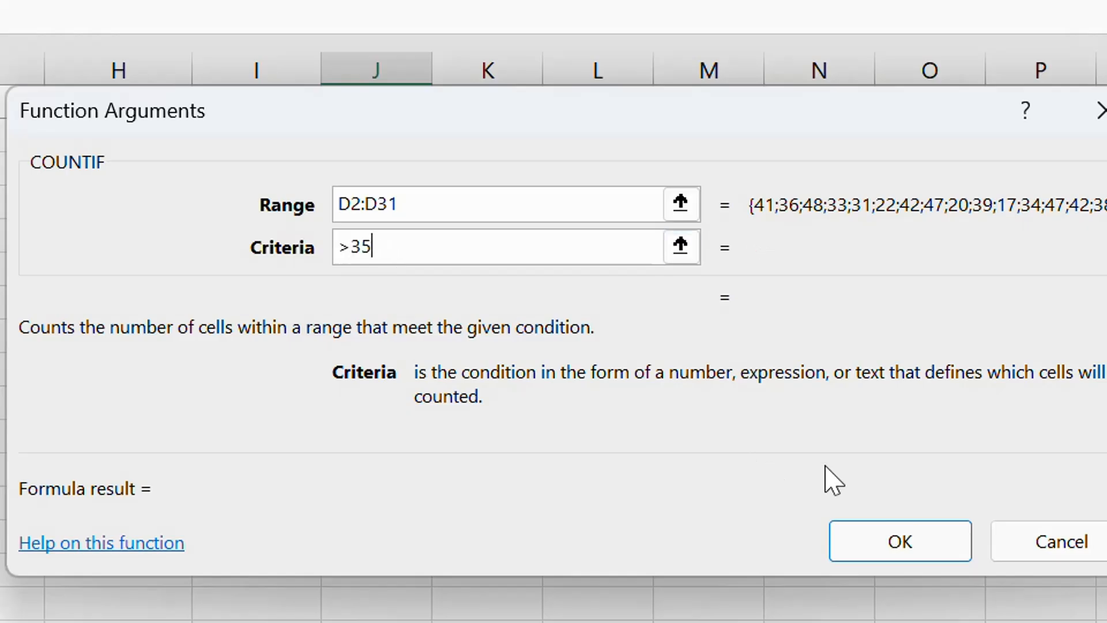
click(901, 553)
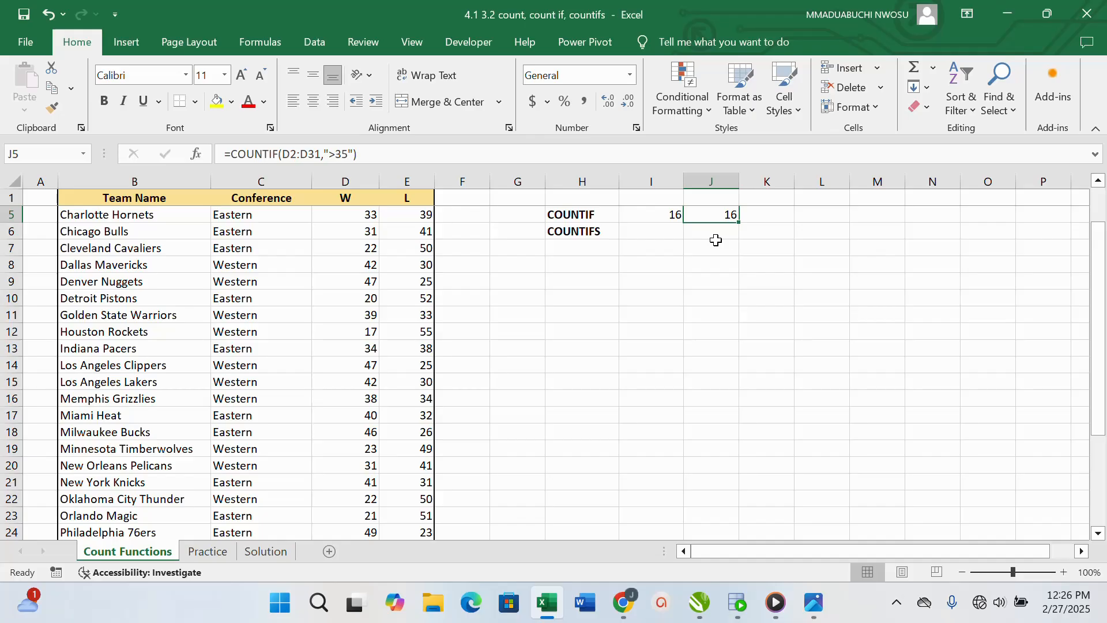
Open the function wizard for cell I6 and choose the COUNTIFS function
click(640, 237)
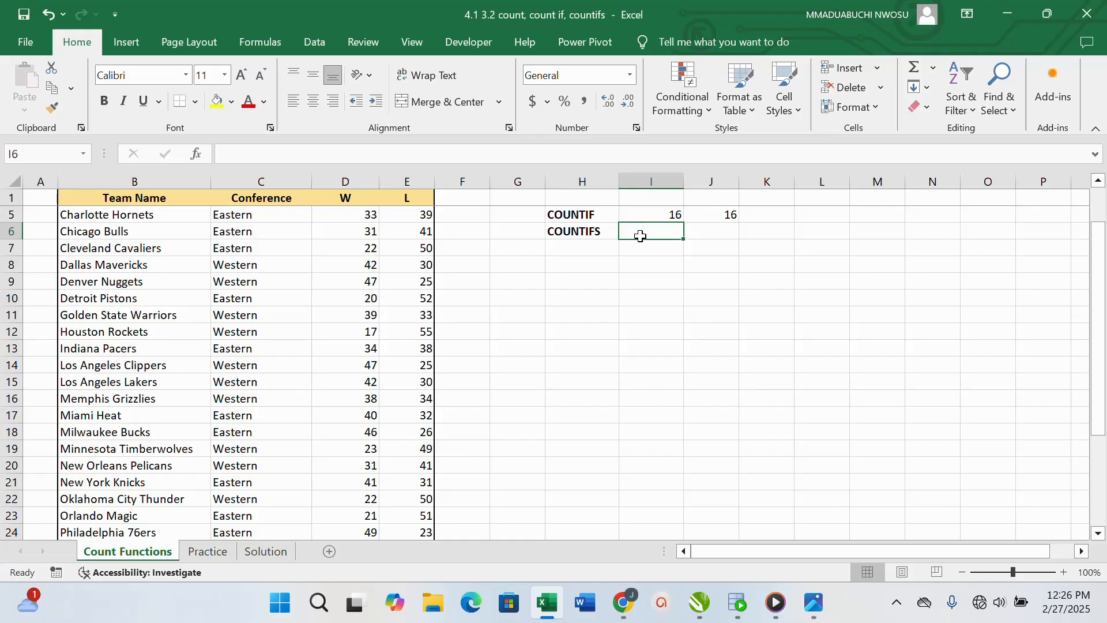
click(197, 155)
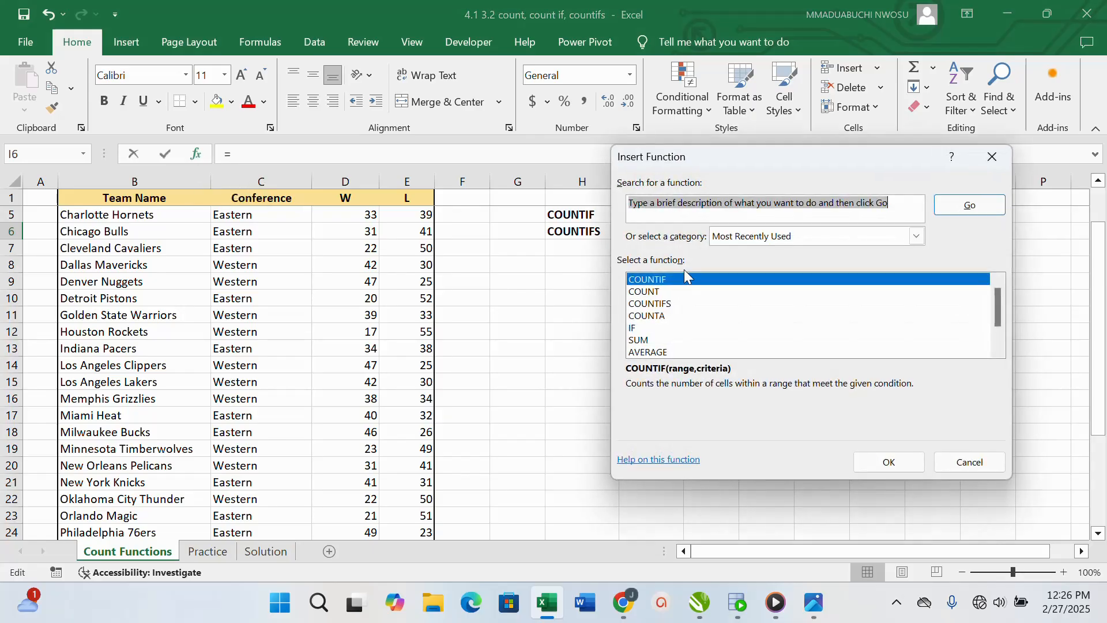
double_click(662, 307)
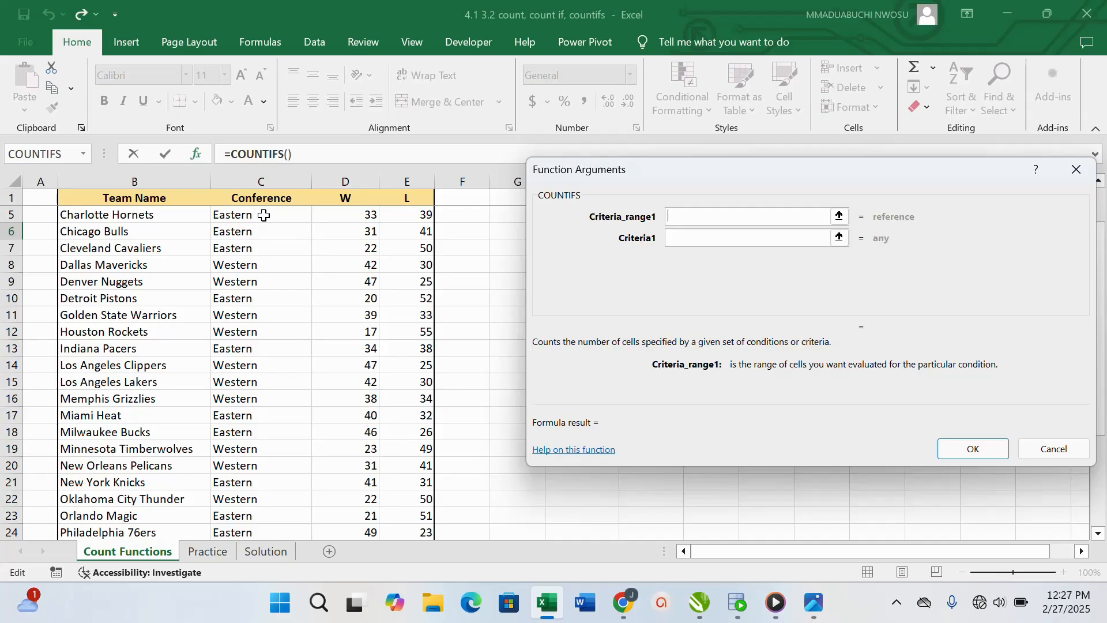
Set the first COUNTIFS condition to the Conference cells C2:C31, with cell C16 (Western) as its criterion
drag(264, 215, 274, 470)
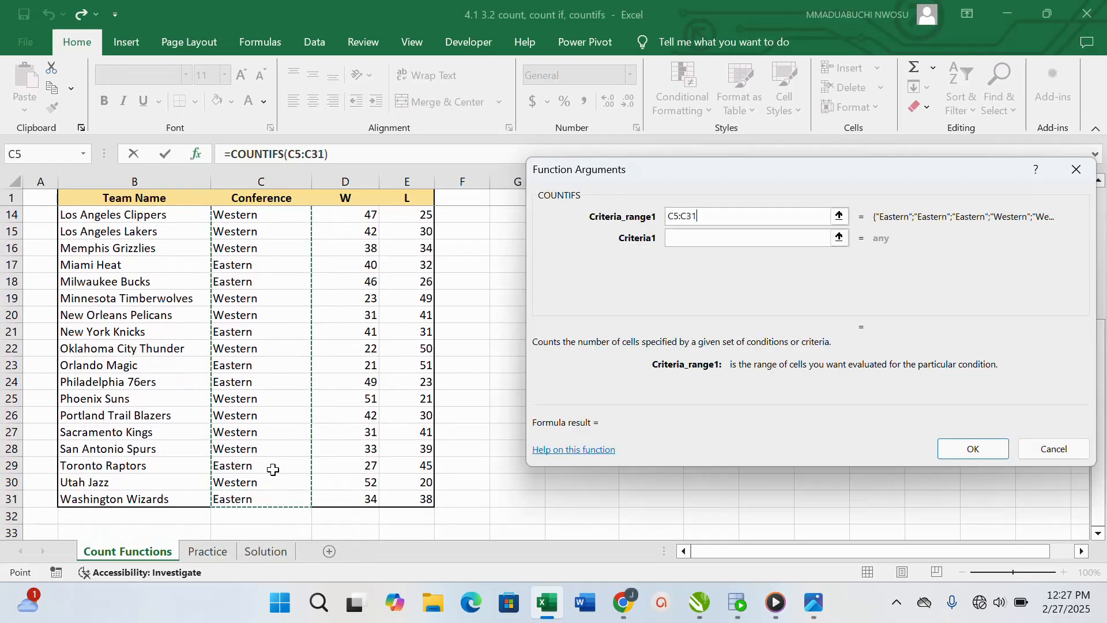
scroll(282, 308, up, 4)
drag(244, 213, 274, 500)
click(693, 237)
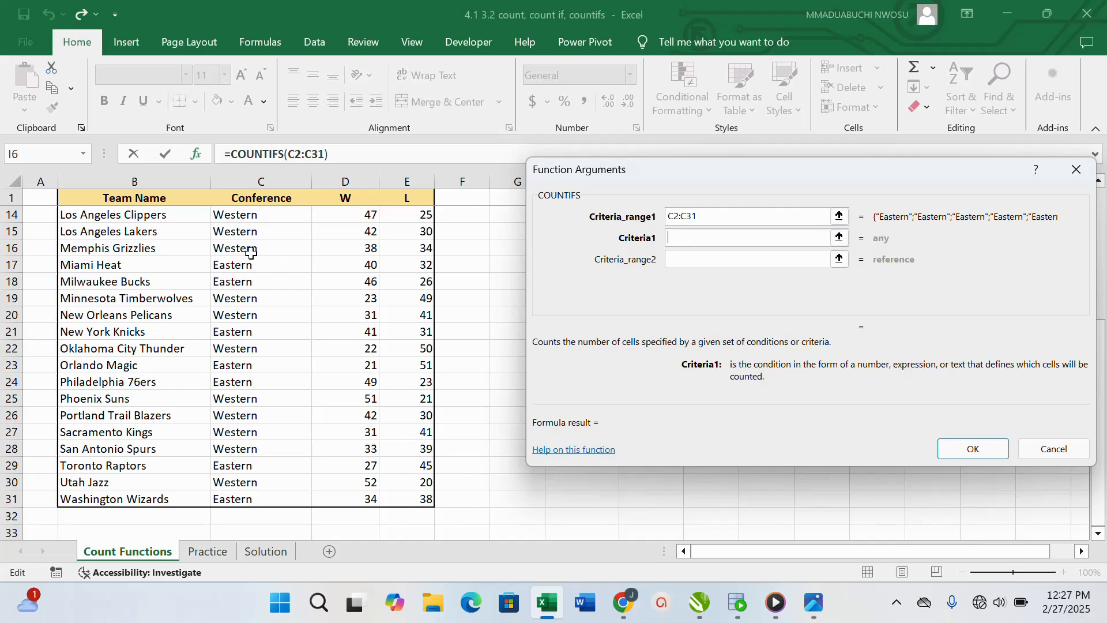
click(232, 252)
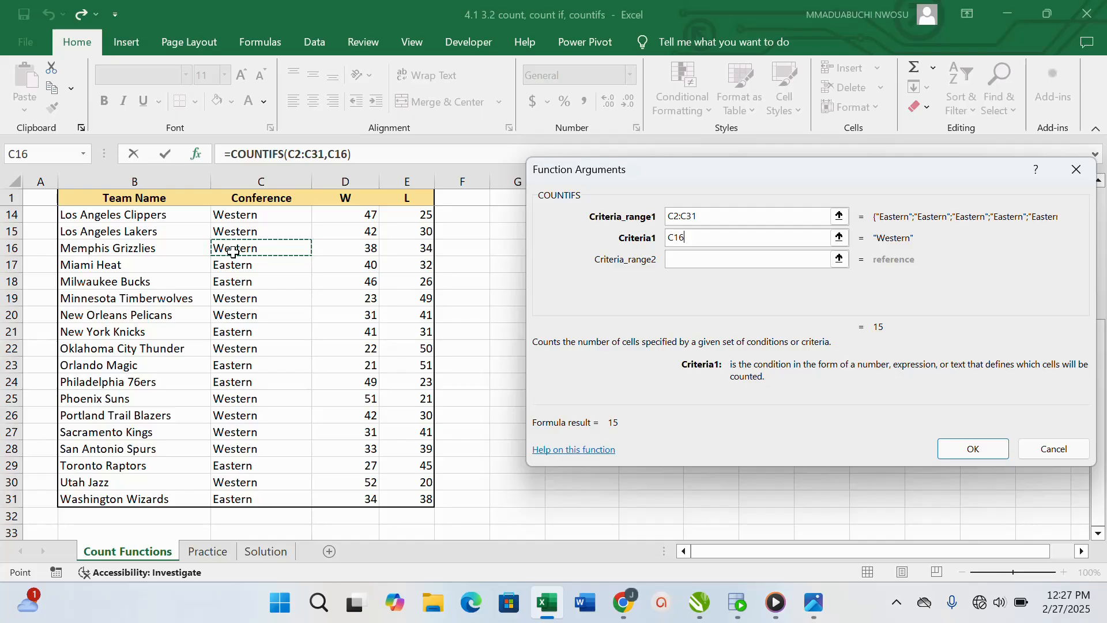
Add the W column cells D2:D31 with criterion >35 as the second COUNTIFS condition and insert the function
click(692, 263)
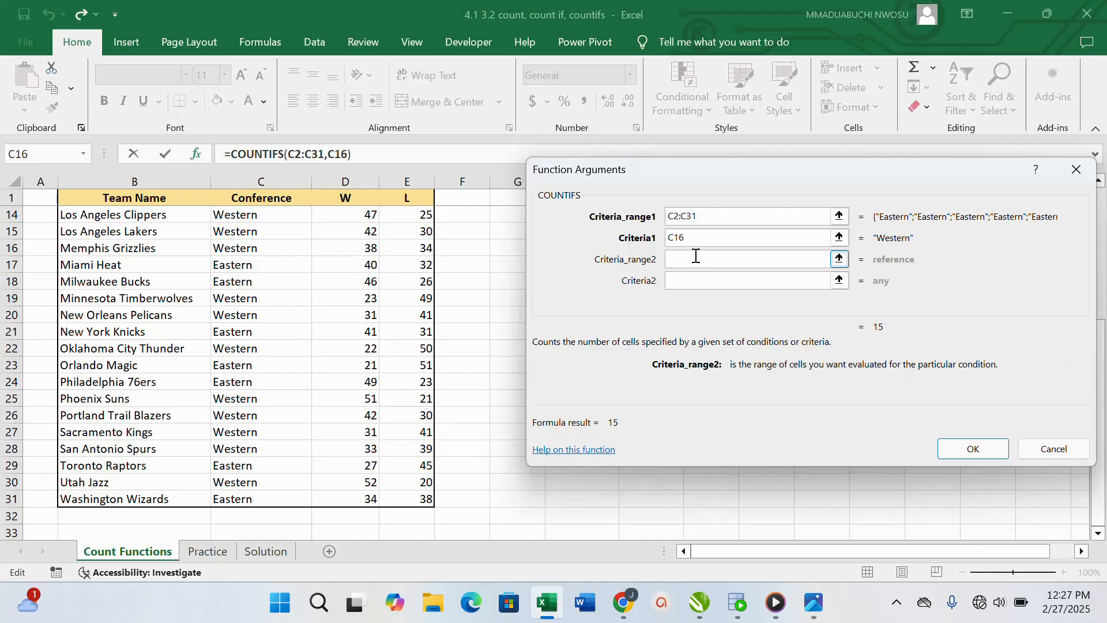
scroll(451, 301, up, 4)
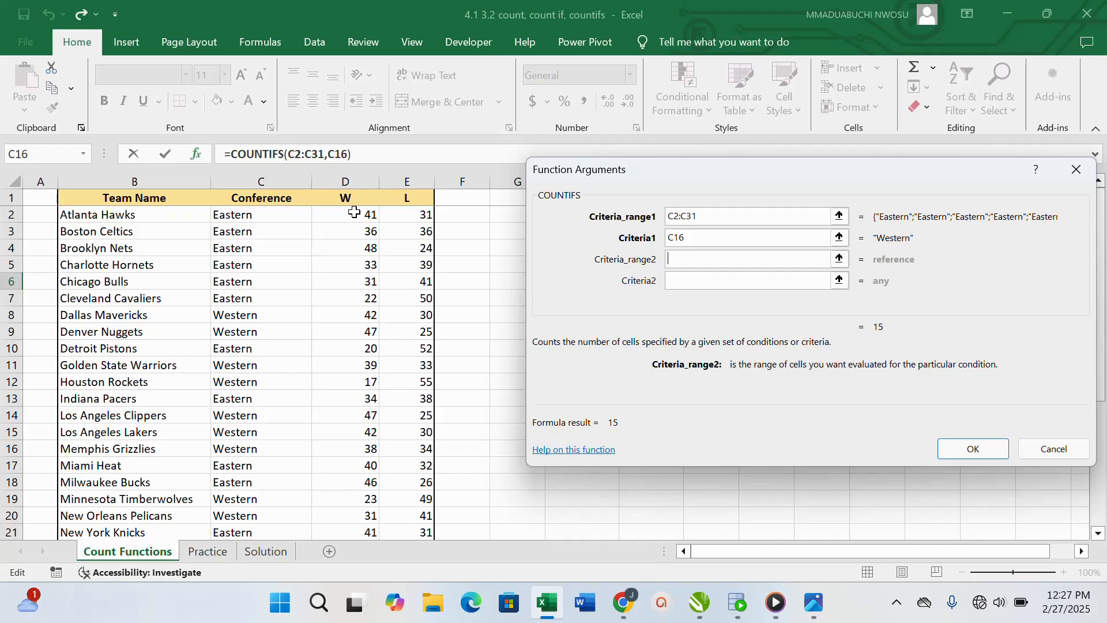
drag(354, 213, 358, 578)
drag(359, 477, 369, 500)
scroll(366, 408, up, 4)
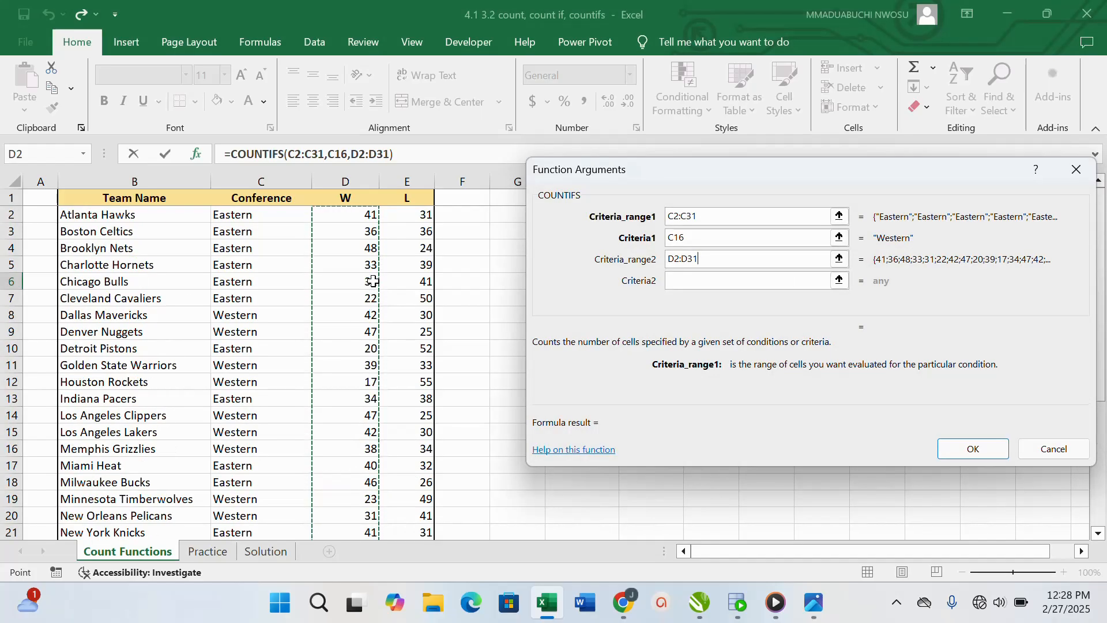
click(704, 283)
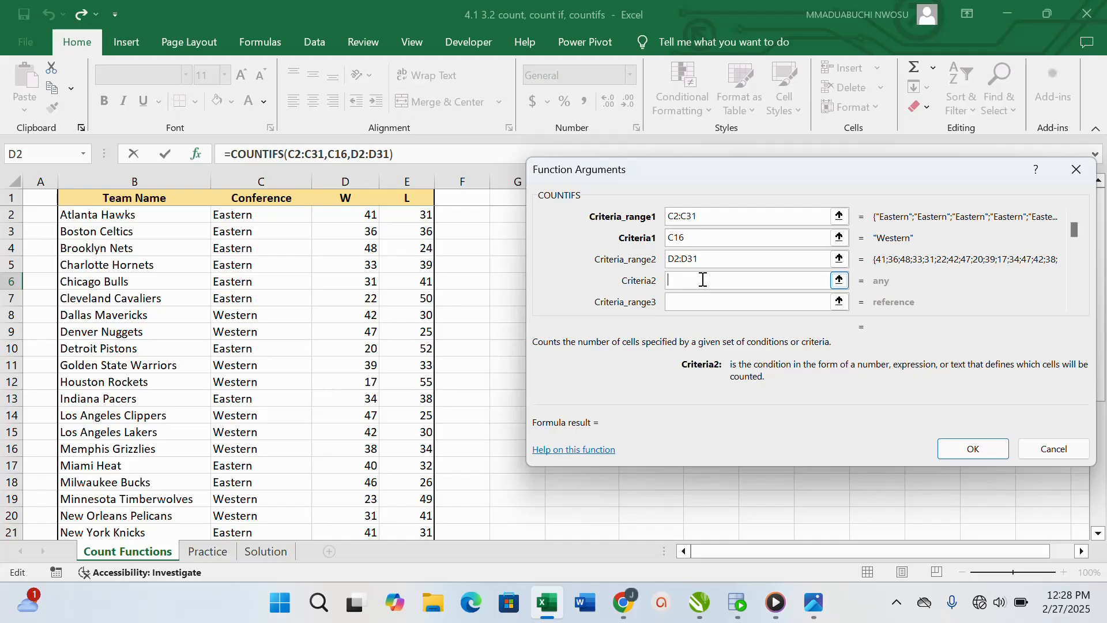
text(>35)
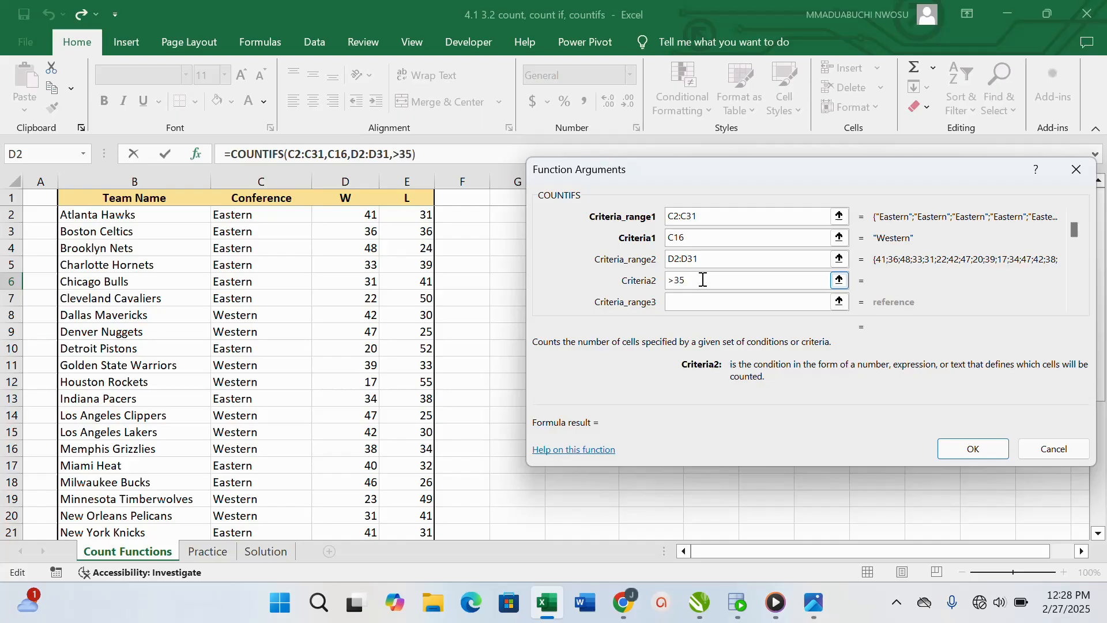
click(981, 451)
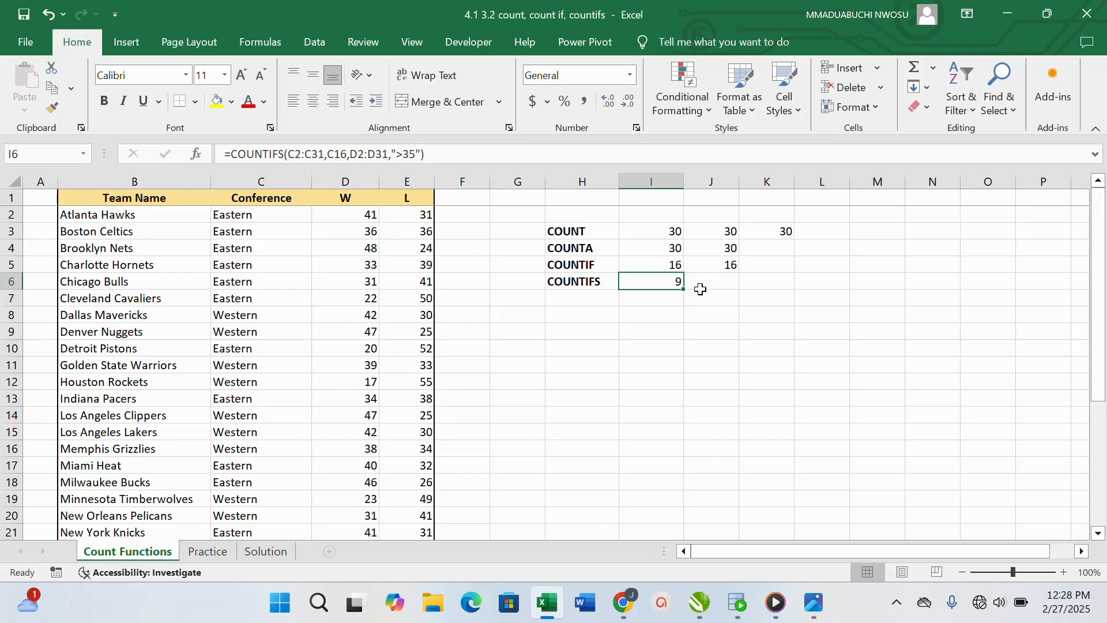
Switch to the Practice sheet and clear the old answers in cells H6:H9 below the questions
click(216, 557)
click(595, 335)
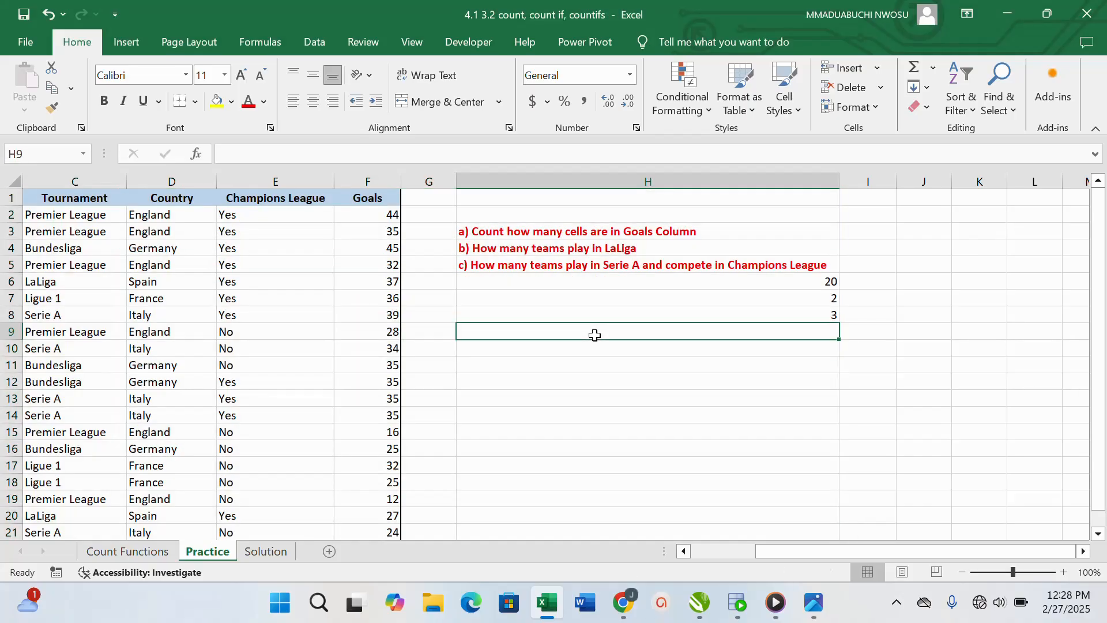
drag(816, 281, 836, 328)
key(Delete)
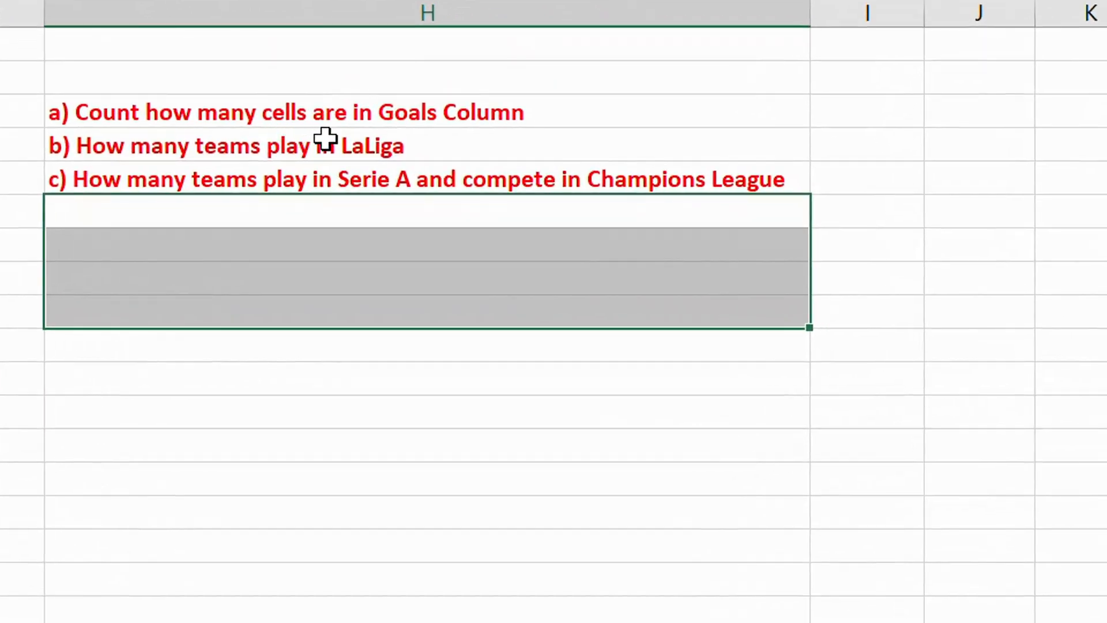
Enter =COUNT(F2:F21) in cell I3 to count the cells in the Goals column for question a
click(605, 120)
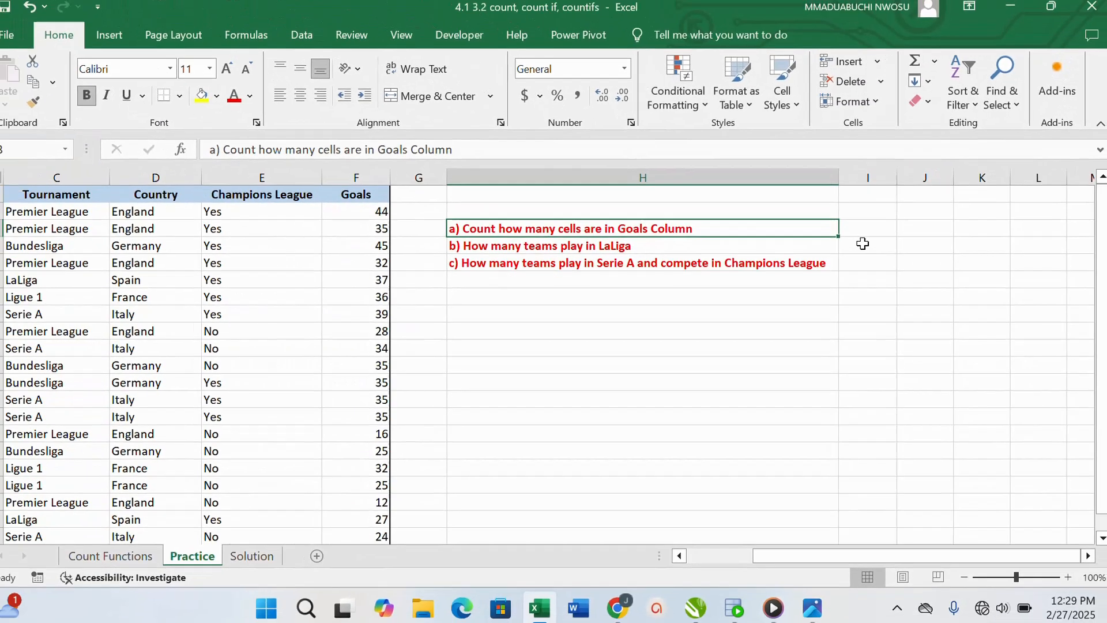
click(865, 229)
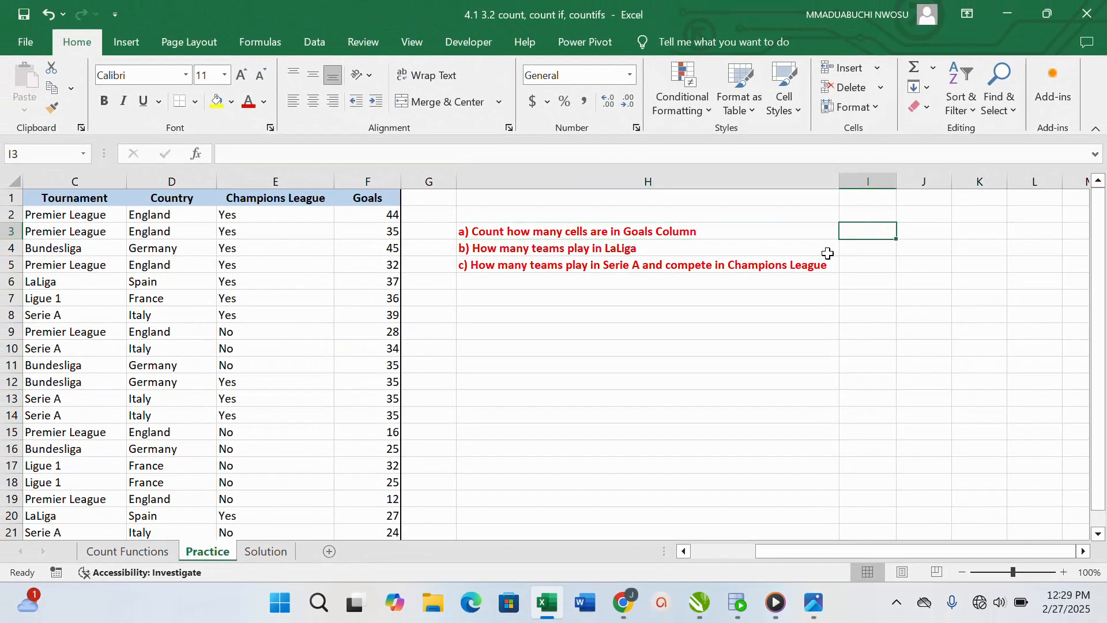
text(=)
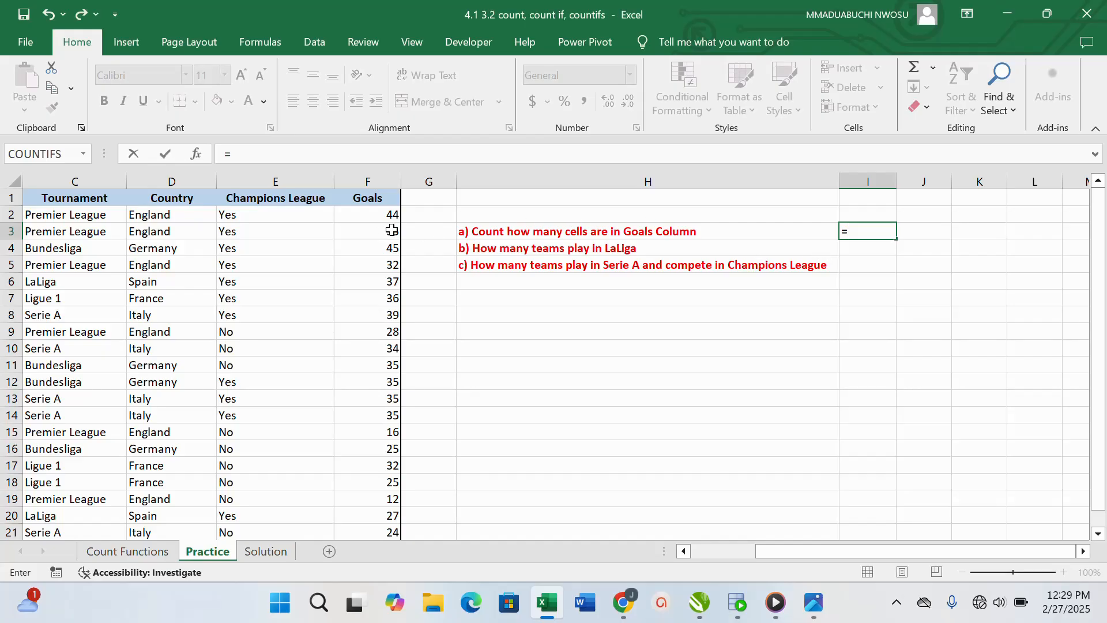
text(COUNT)
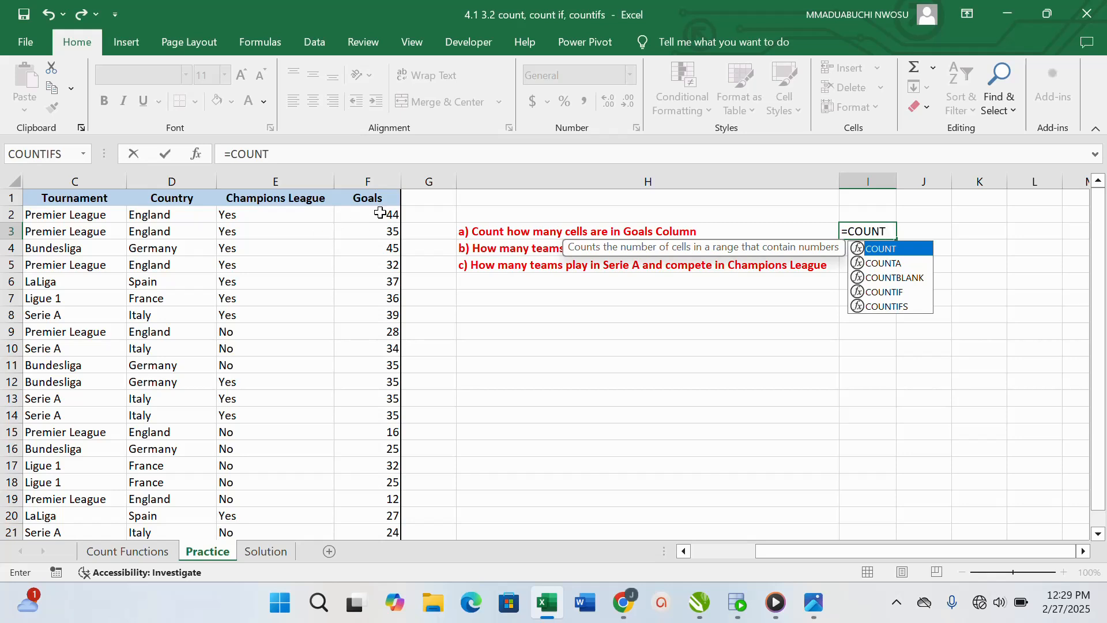
double_click(880, 250)
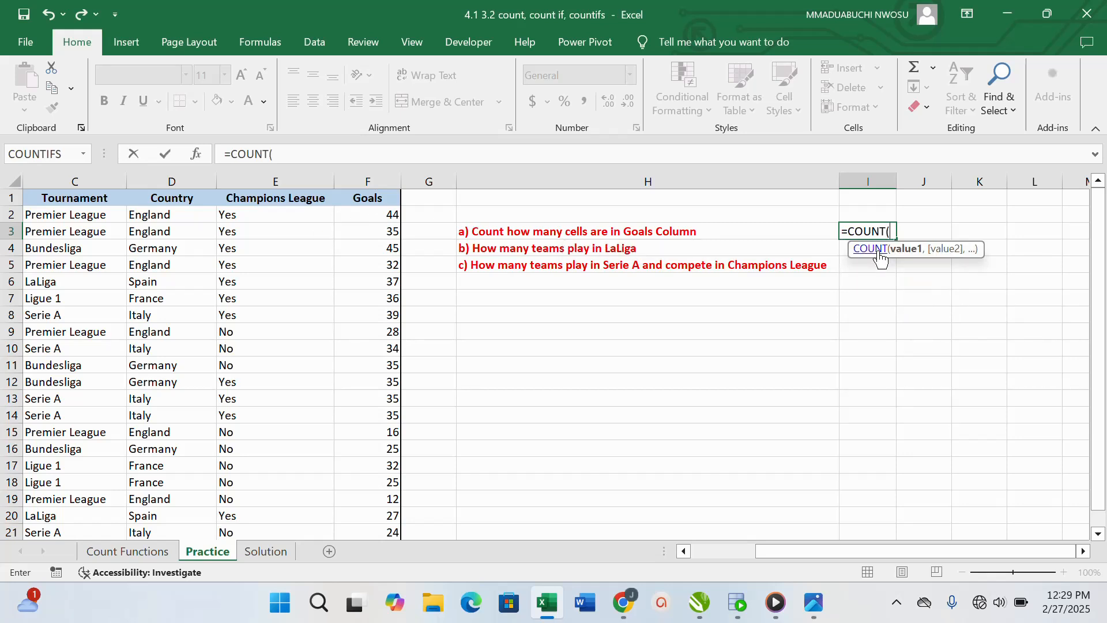
drag(386, 216, 389, 434)
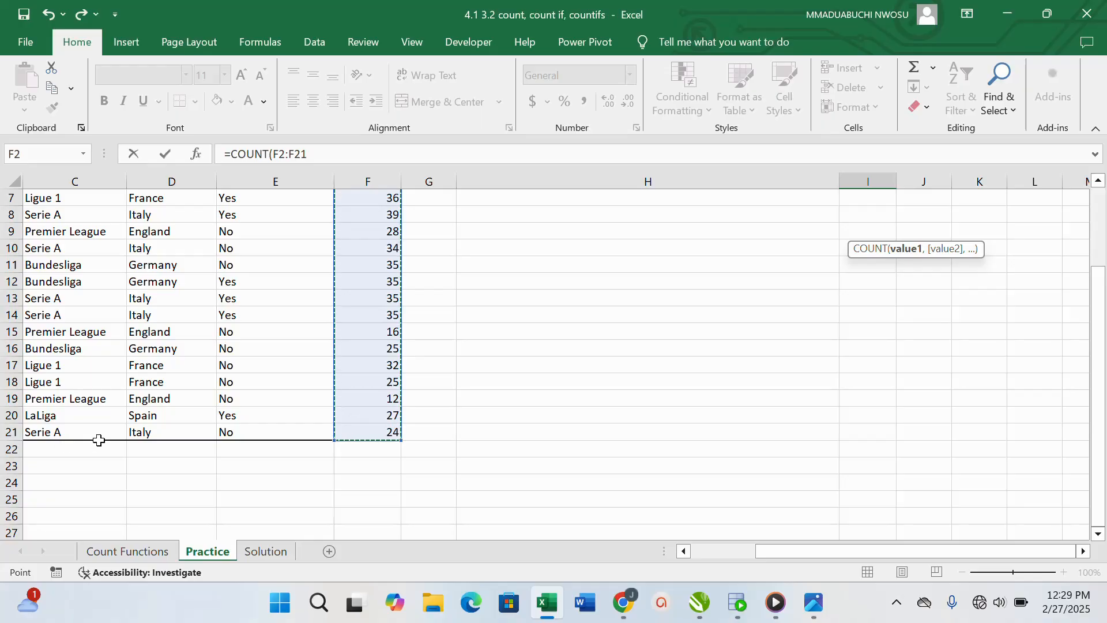
scroll(675, 368, up, 2)
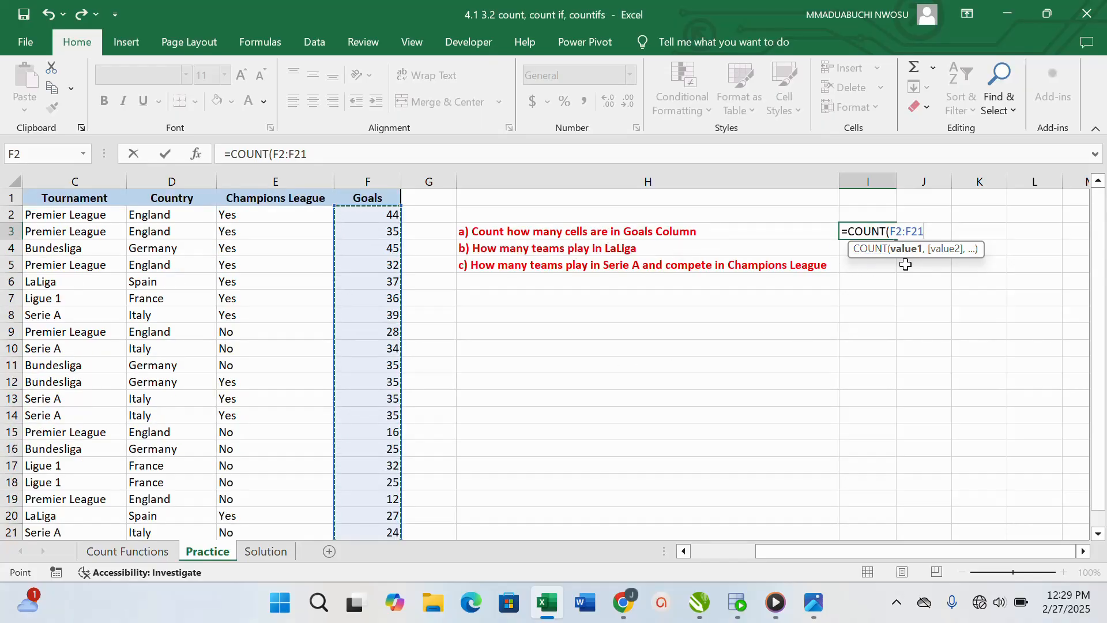
text())
key(Return)
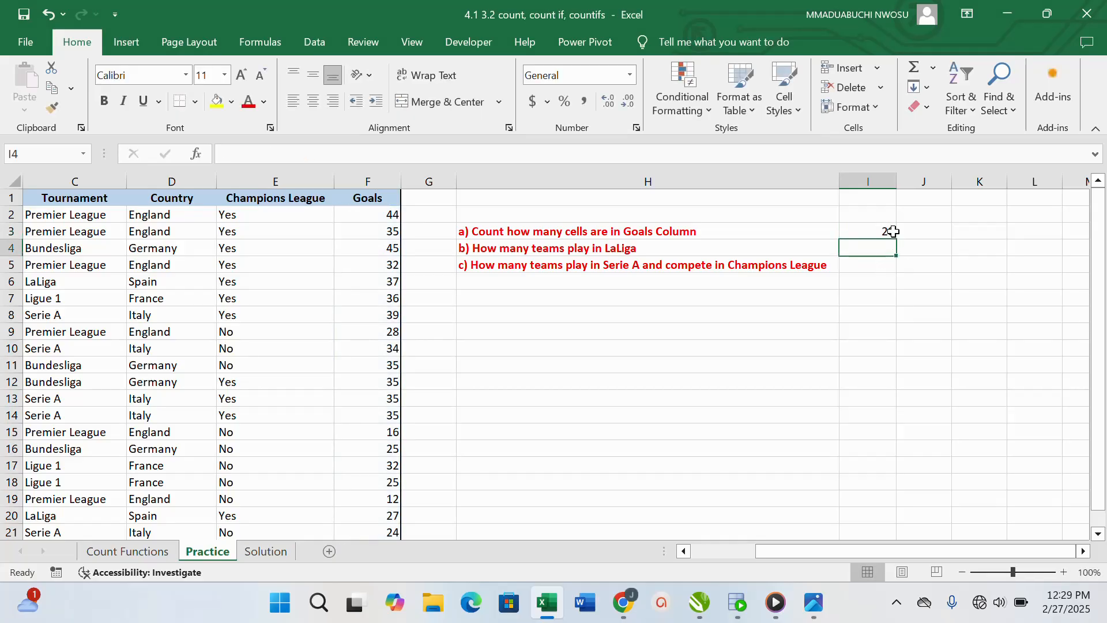
Start a COUNTIF formula in cell I4 with the Tournament column cells C2:C21 as its range
click(922, 233)
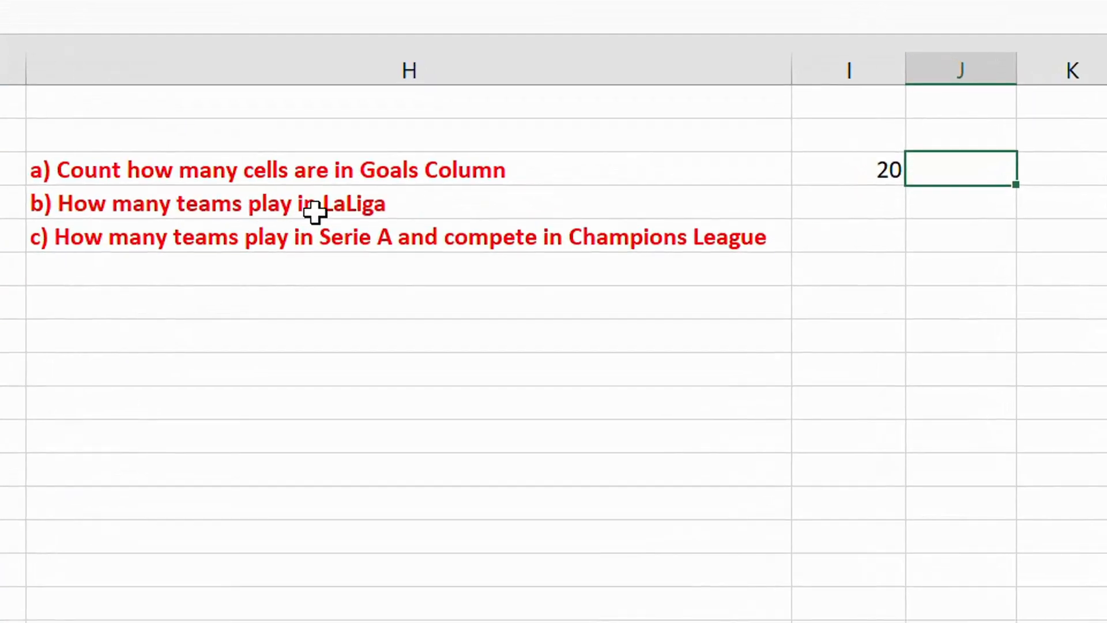
click(877, 204)
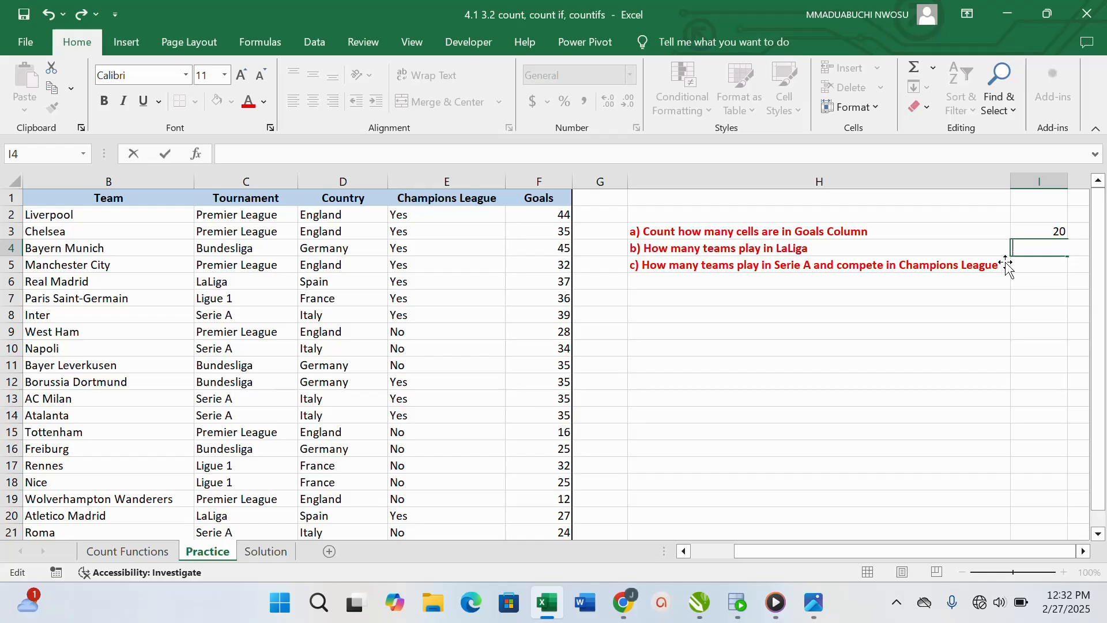
text(COUN)
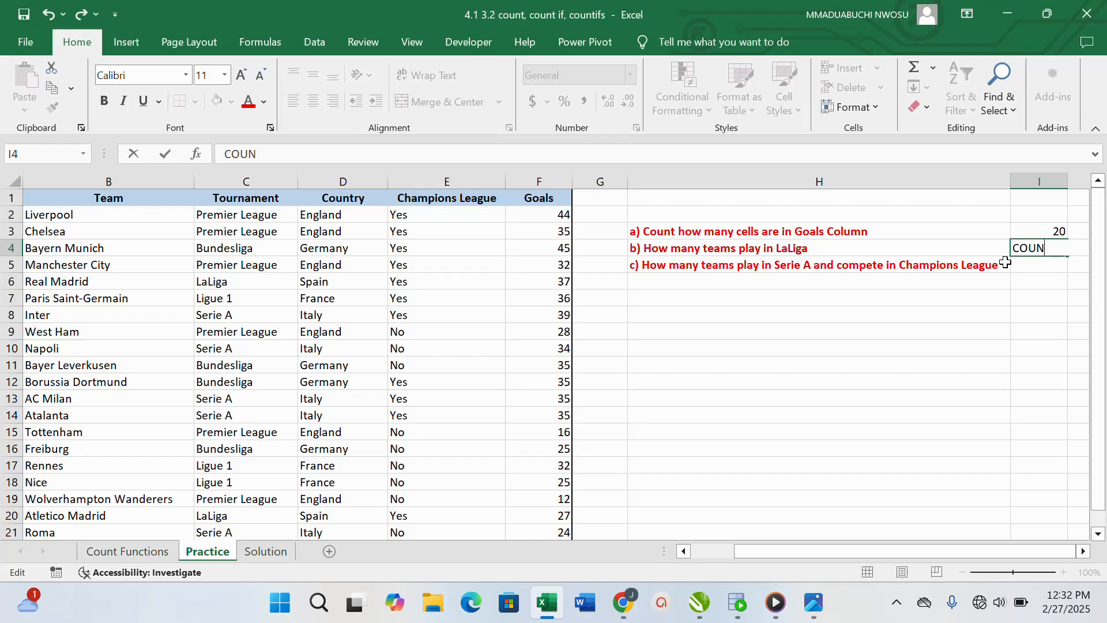
key(BackSpace)
key(BackSpace)
key(BackSpace)
key(BackSpace)
text(=)
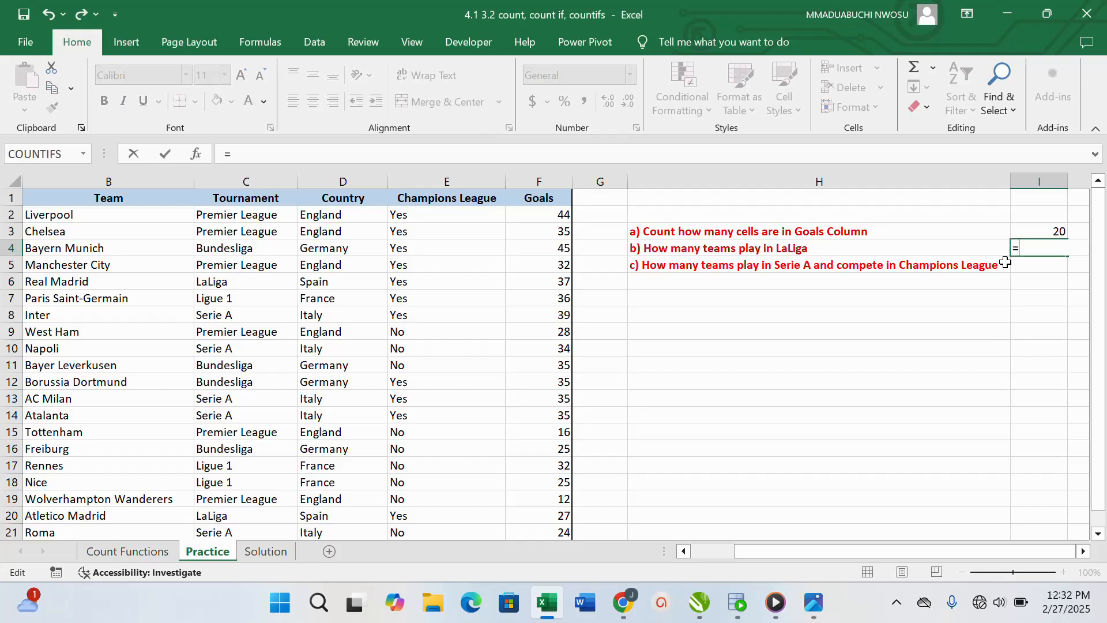
text(COU)
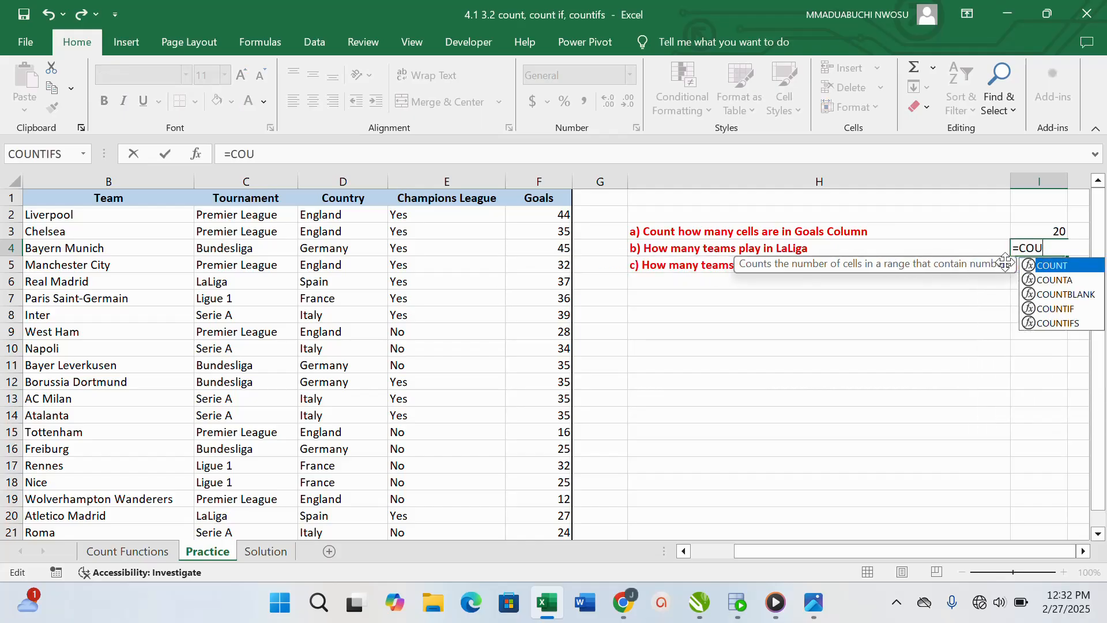
text(NTI)
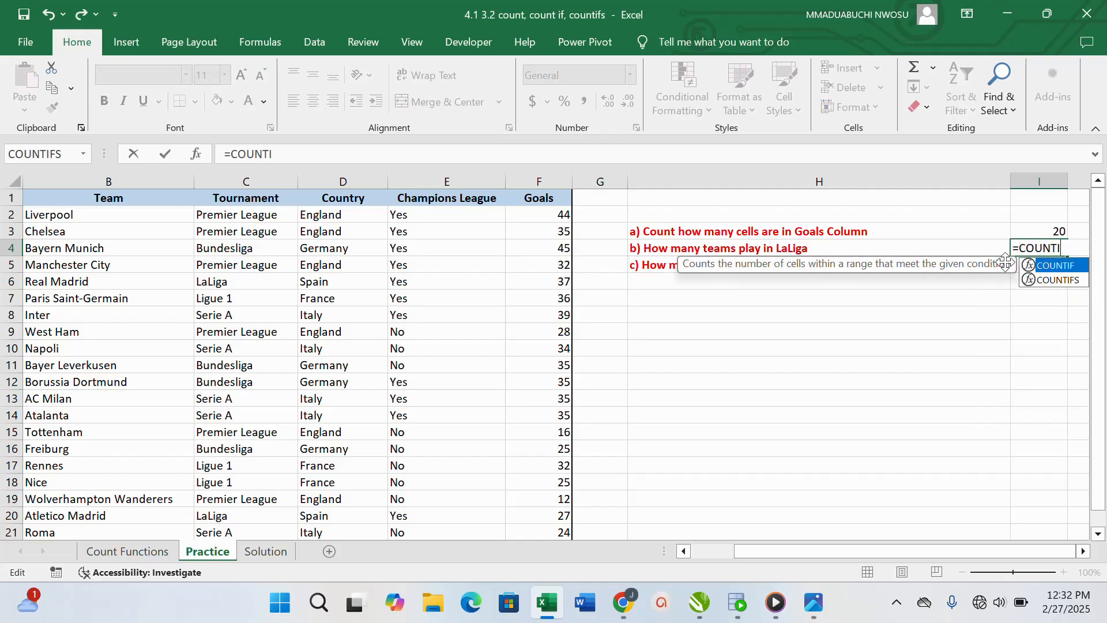
text(F))
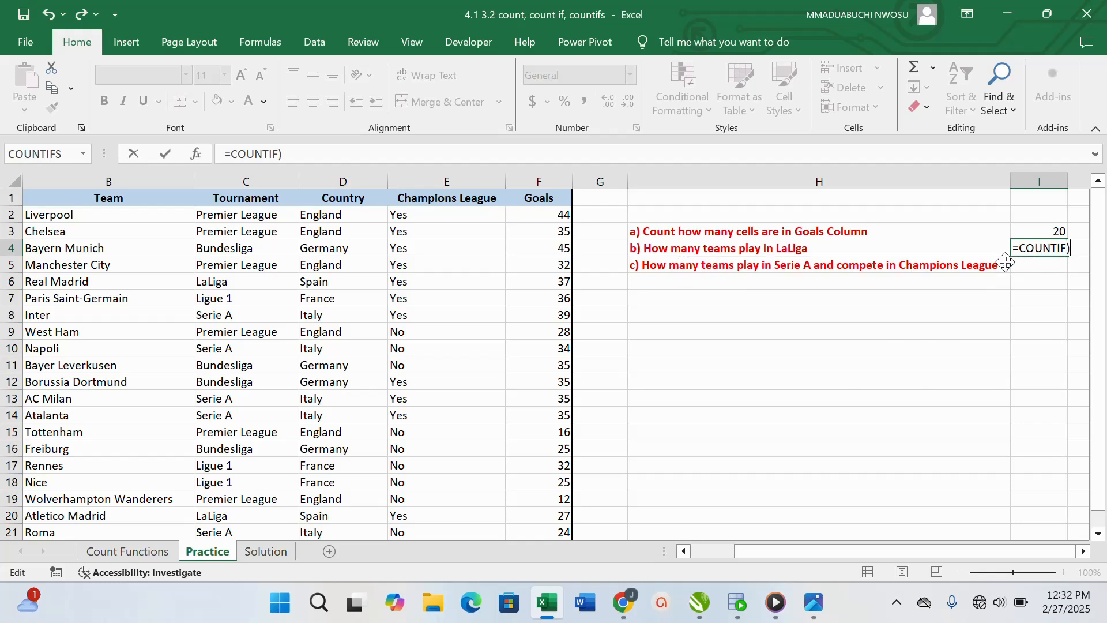
key(BackSpace)
text(()
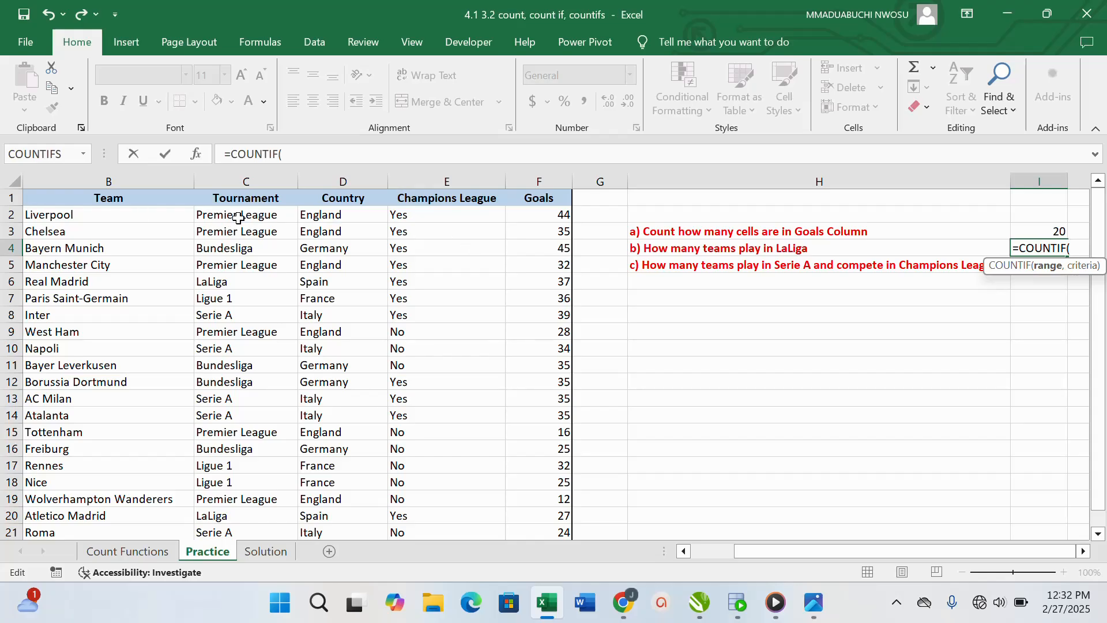
drag(239, 219, 248, 465)
scroll(290, 436, up, 2)
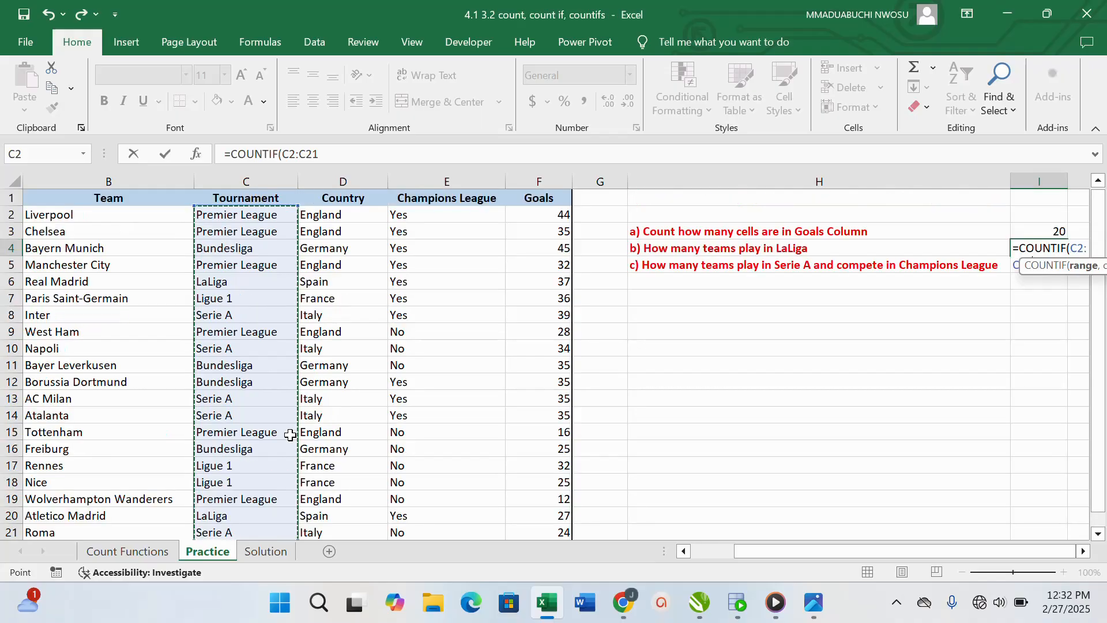
Complete the COUNTIF formula in I4 with the criterion "LaLiga" to answer question b
text(,)
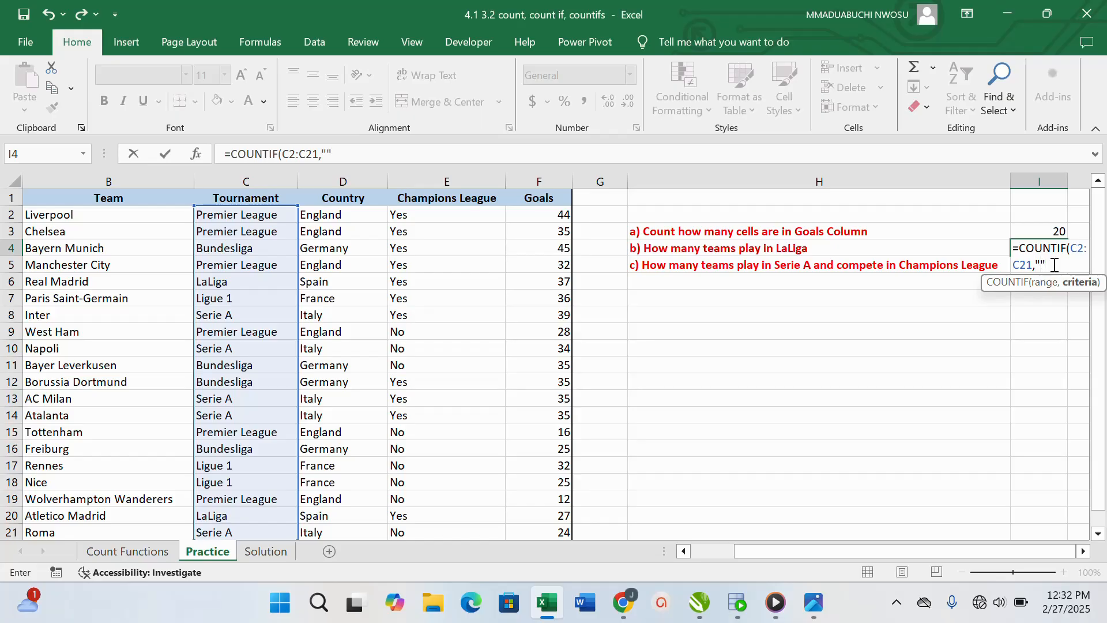
click(1043, 265)
text(lA)
key(BackSpace)
key(BackSpace)
text(LaLiga)
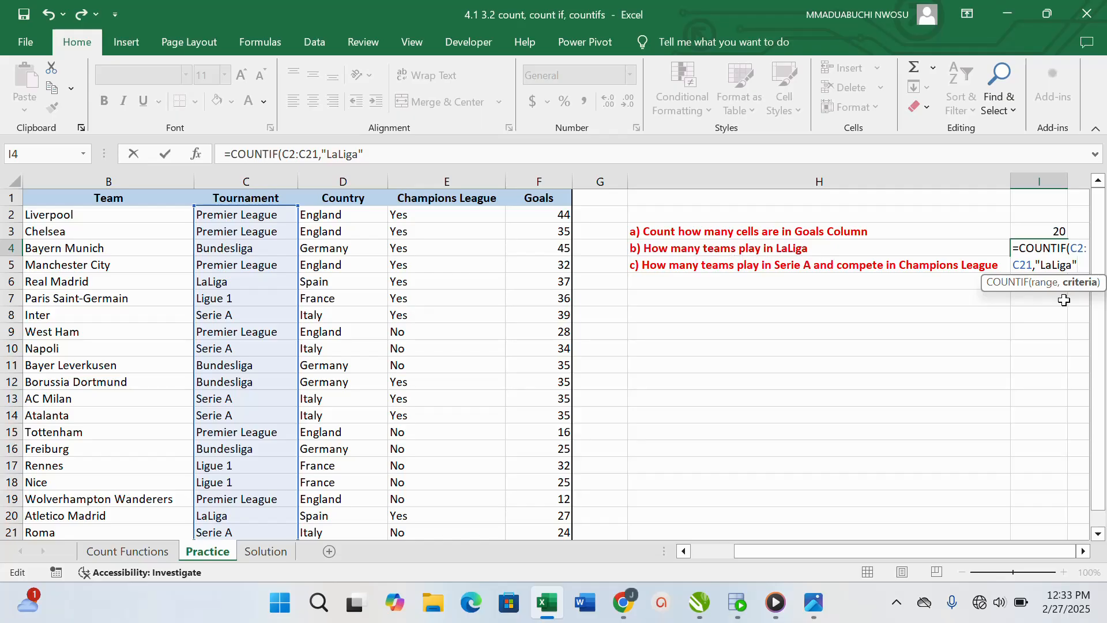
text())
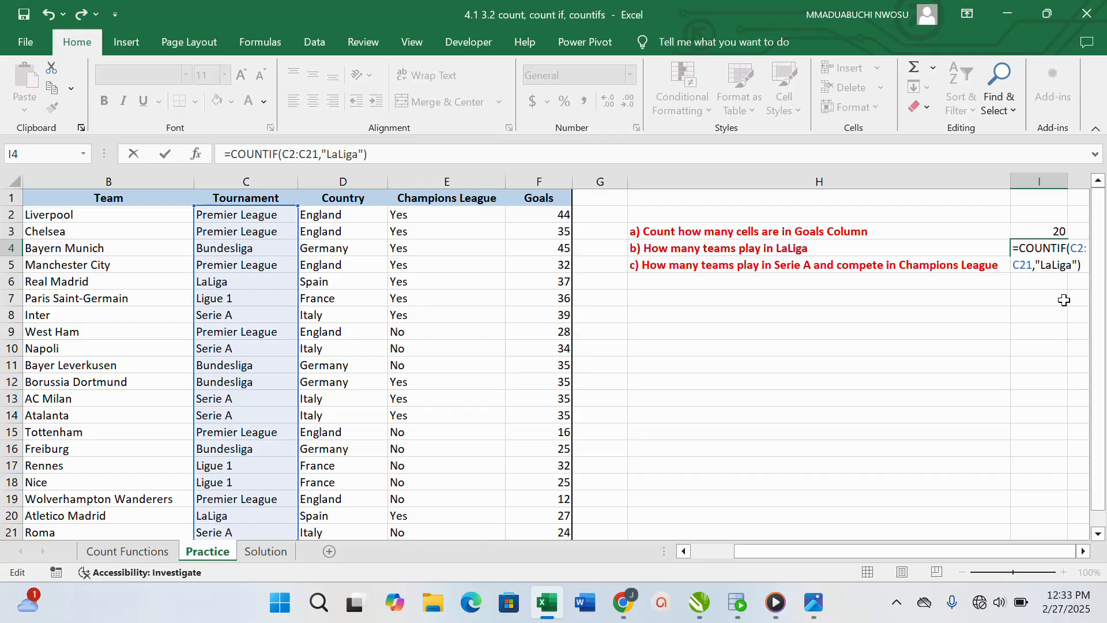
key(Return)
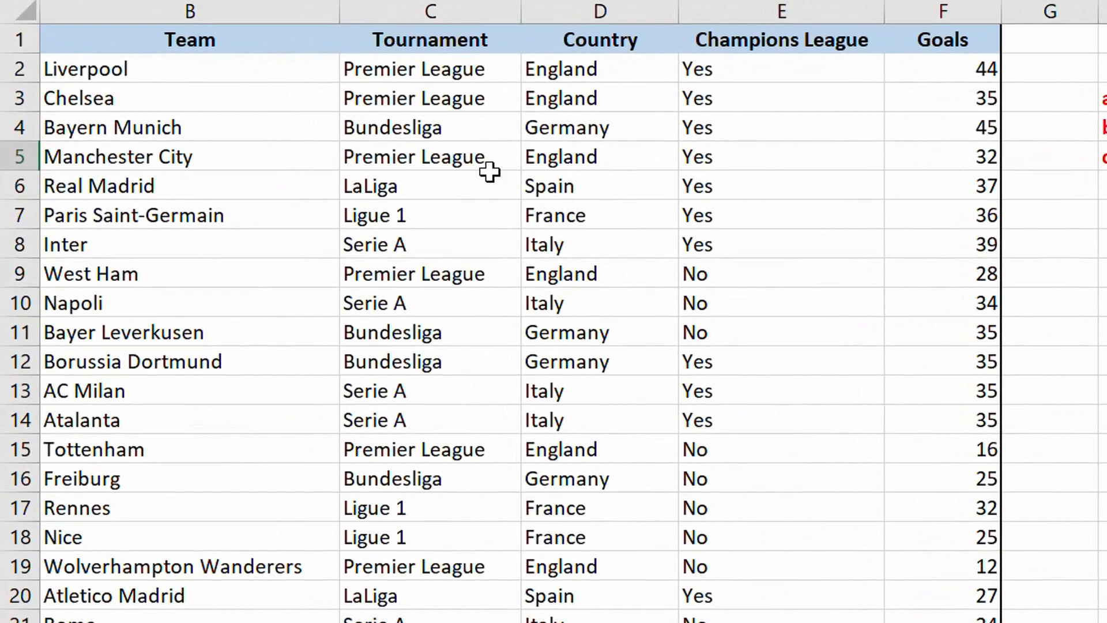
Start a COUNTIFS function in cell I5 beside question c and move its arguments dialog clear of the table
scroll(369, 207, down, 3)
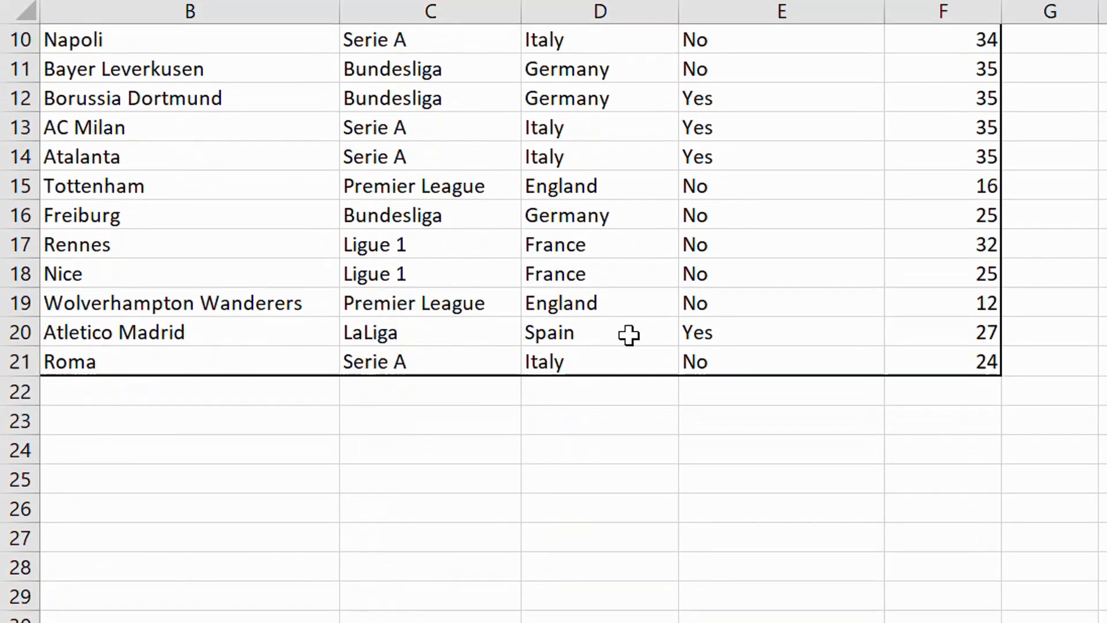
scroll(635, 329, up, 3)
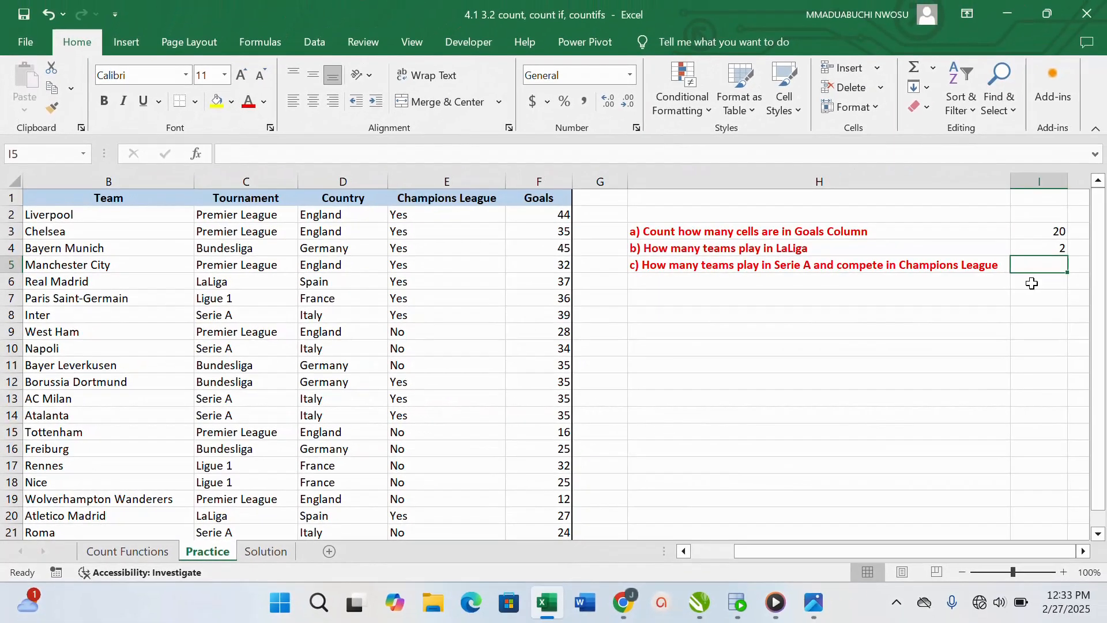
click(1033, 282)
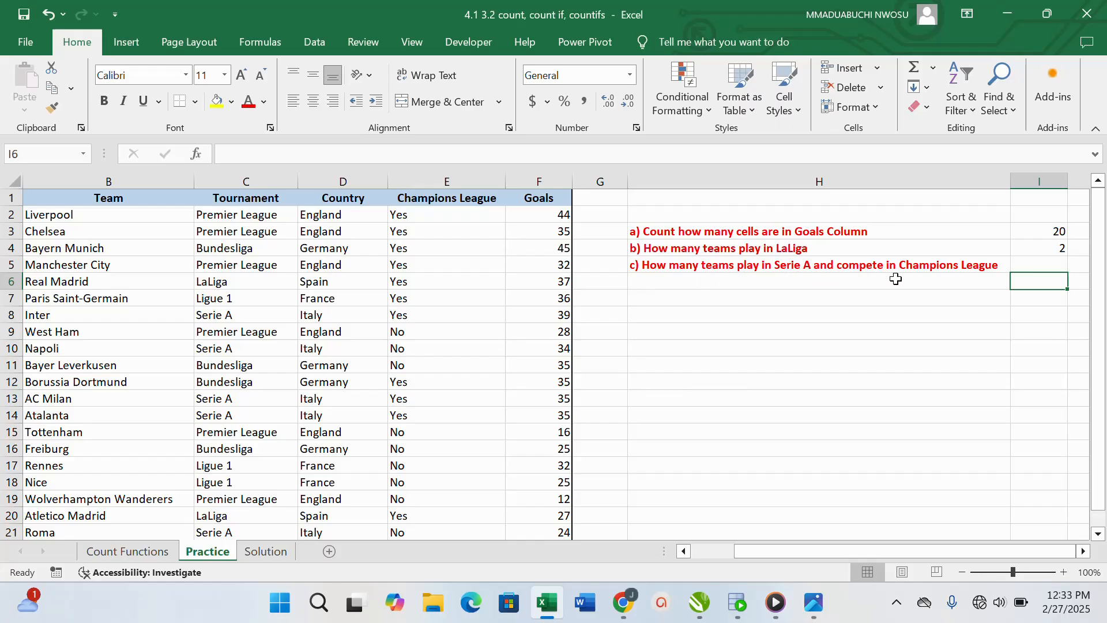
click(1058, 267)
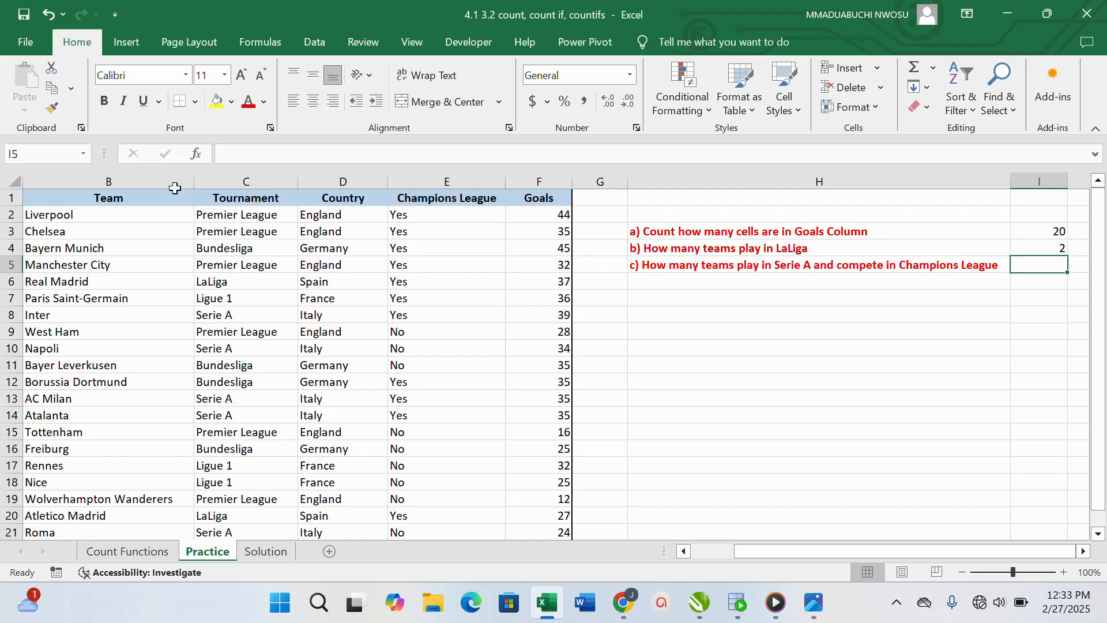
click(198, 155)
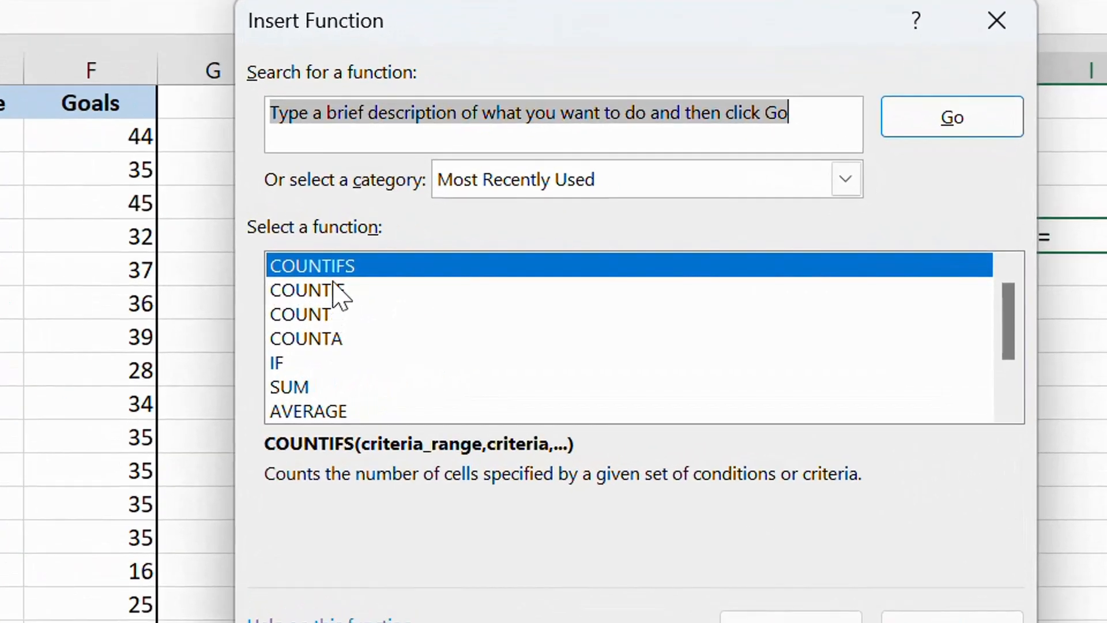
click(664, 281)
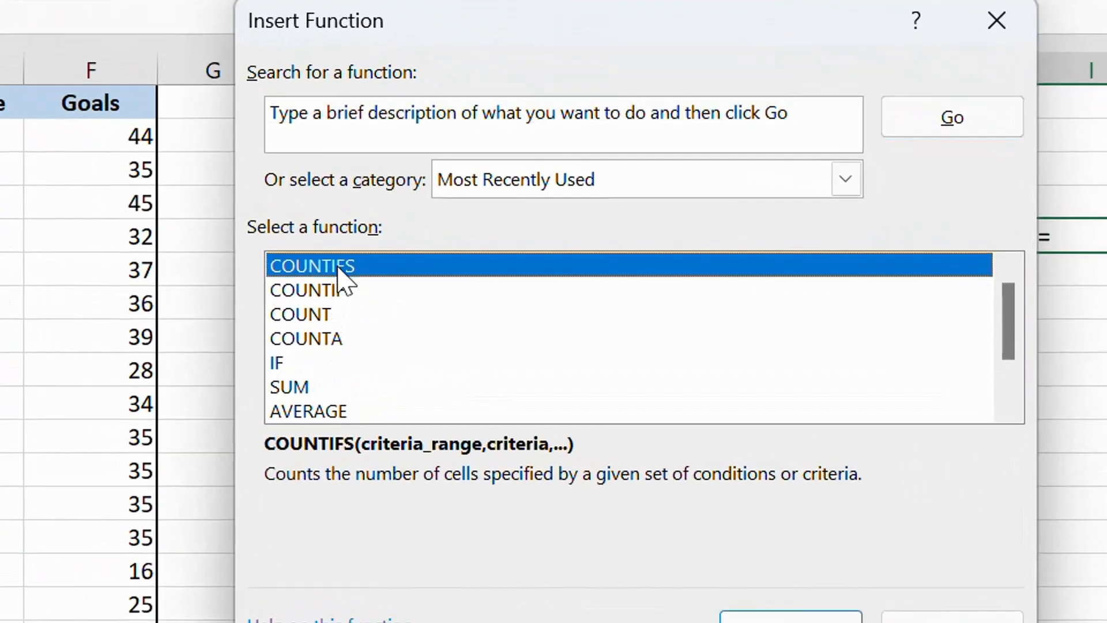
double_click(339, 268)
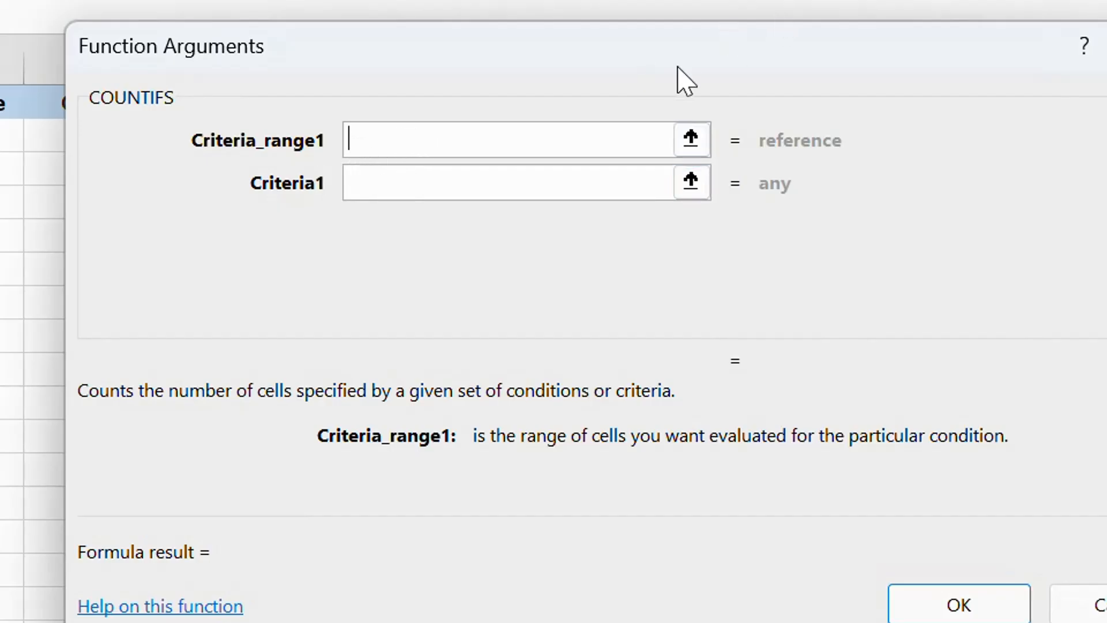
drag(671, 61, 756, 102)
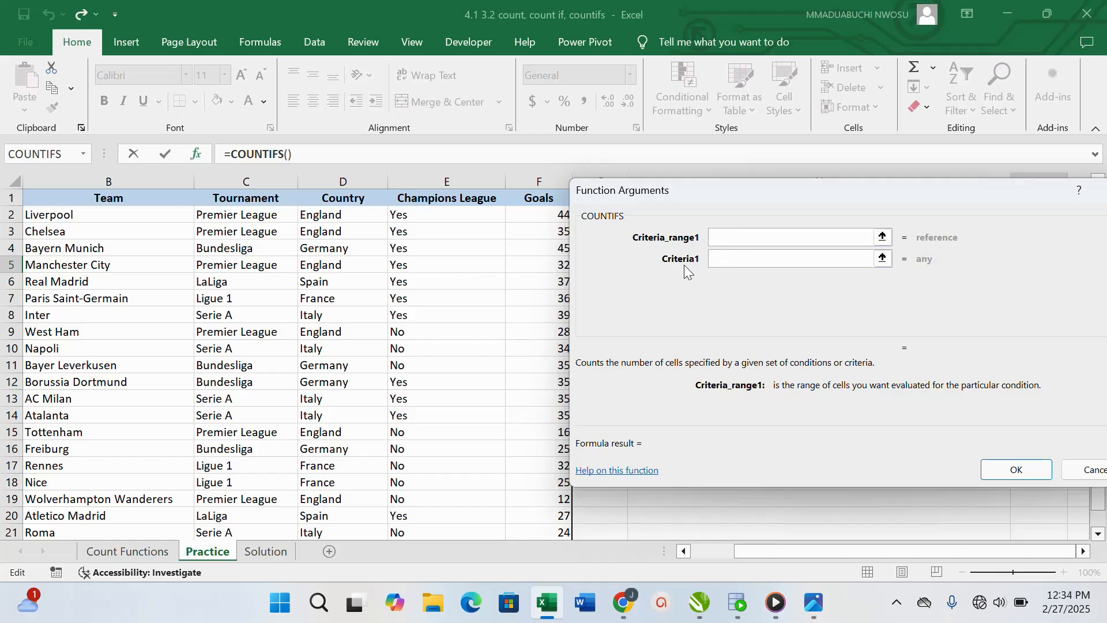
Set the first COUNTIFS criteria range to the Tournament column cells C2:C21
click(340, 215)
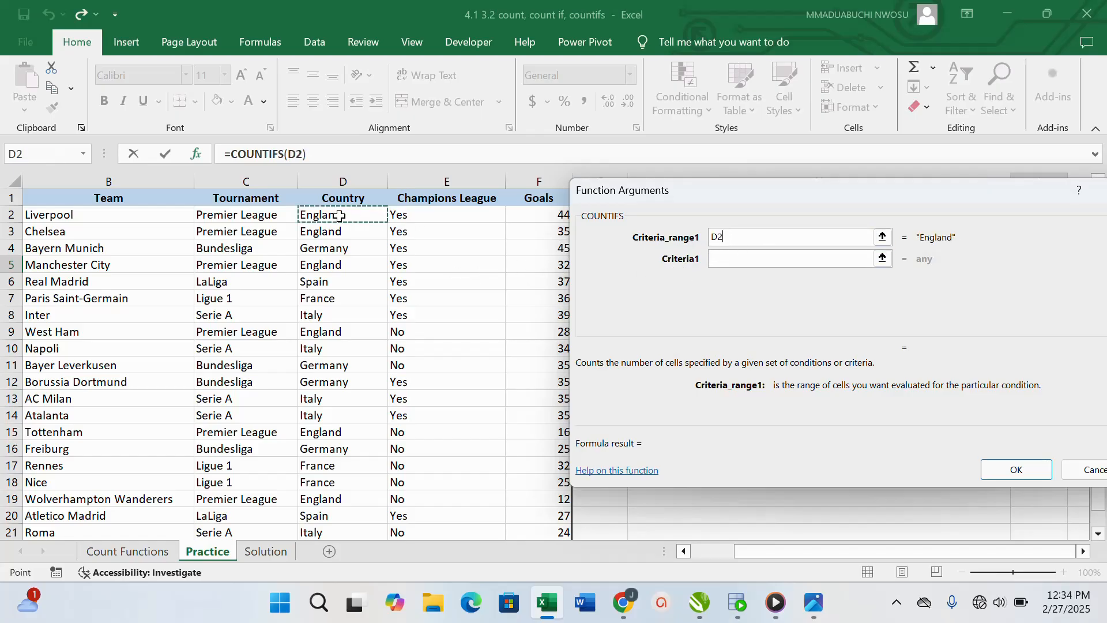
drag(340, 216, 339, 315)
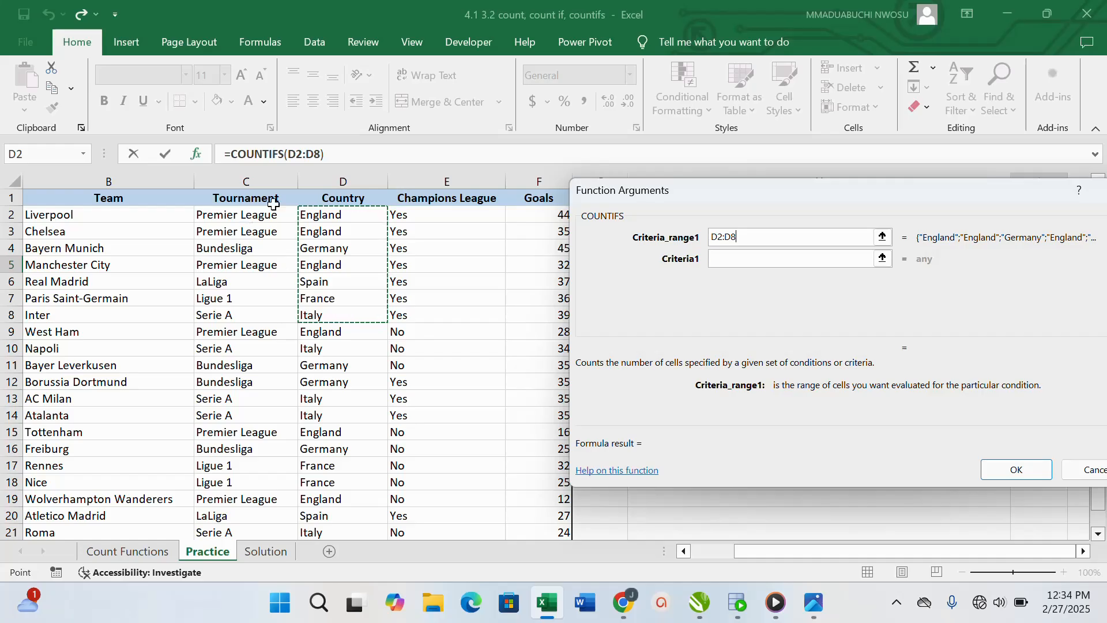
drag(233, 215, 233, 465)
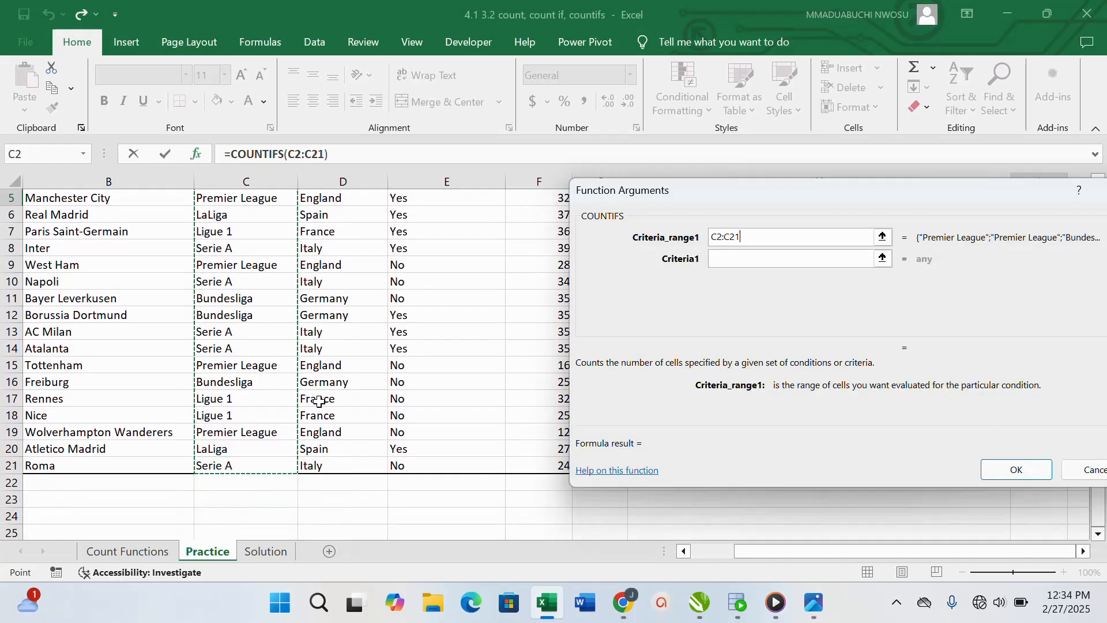
Enter "Serie A" as the first COUNTIFS criterion, with a capital S
click(724, 261)
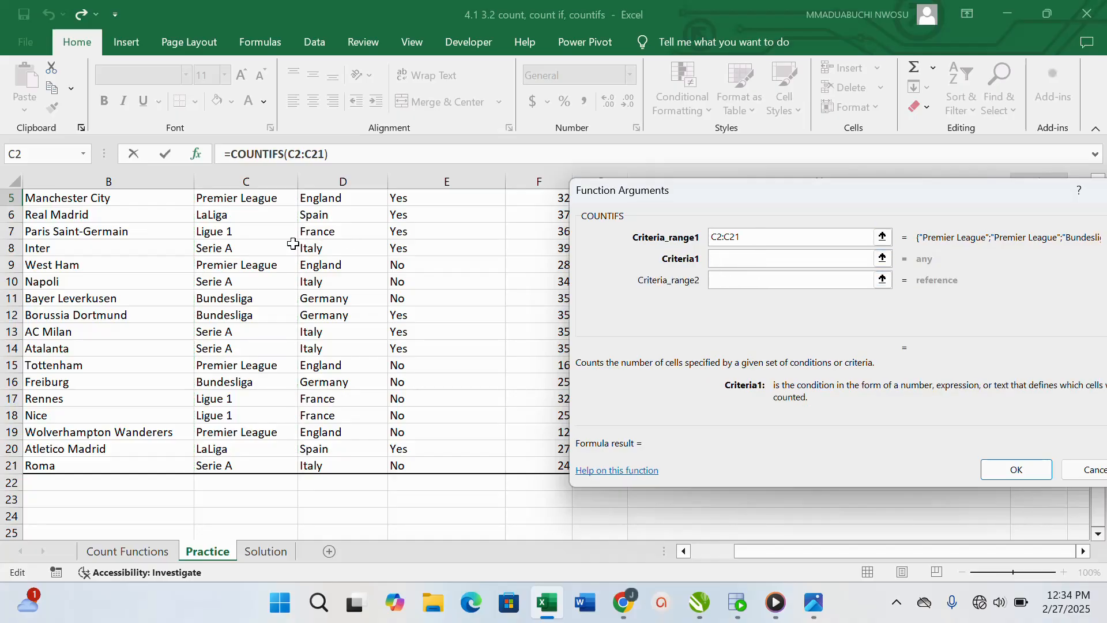
click(232, 249)
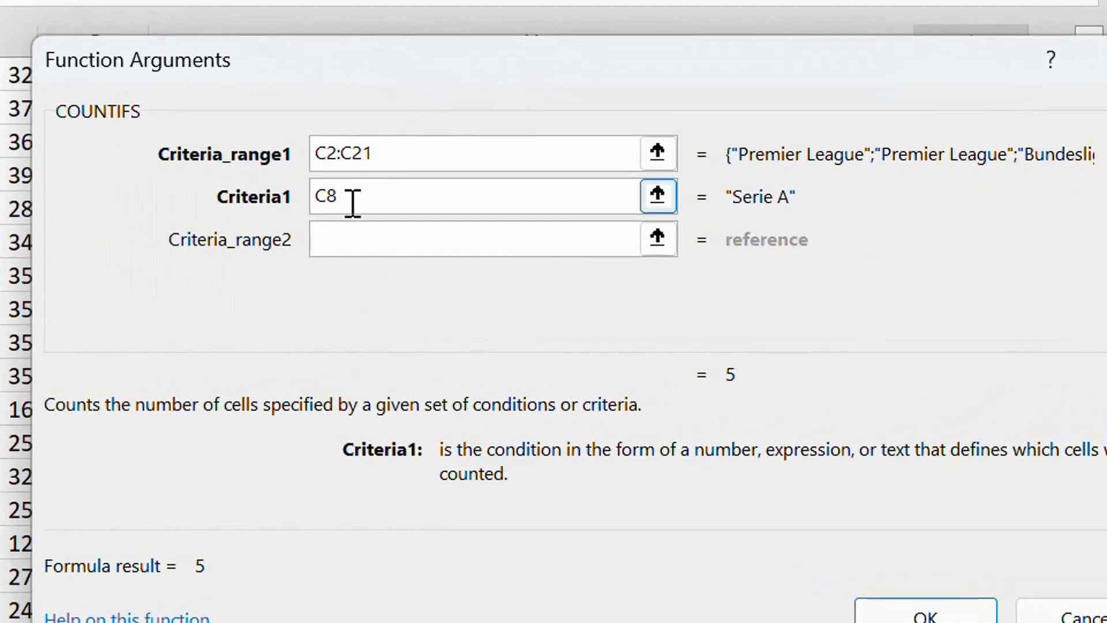
key(BackSpace)
key(BackSpace)
text(s)
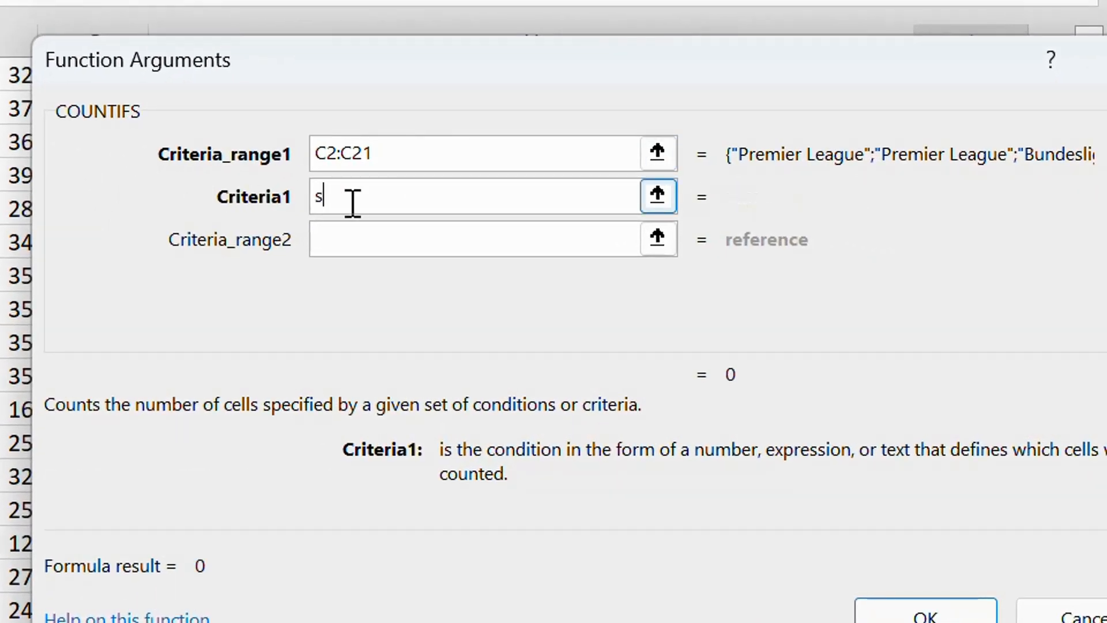
key(BackSpace)
text(serie A)
click(324, 199)
key(BackSpace)
text(S)
Set the second COUNTIFS criteria range to the Champions League column cells E2:E21
click(402, 240)
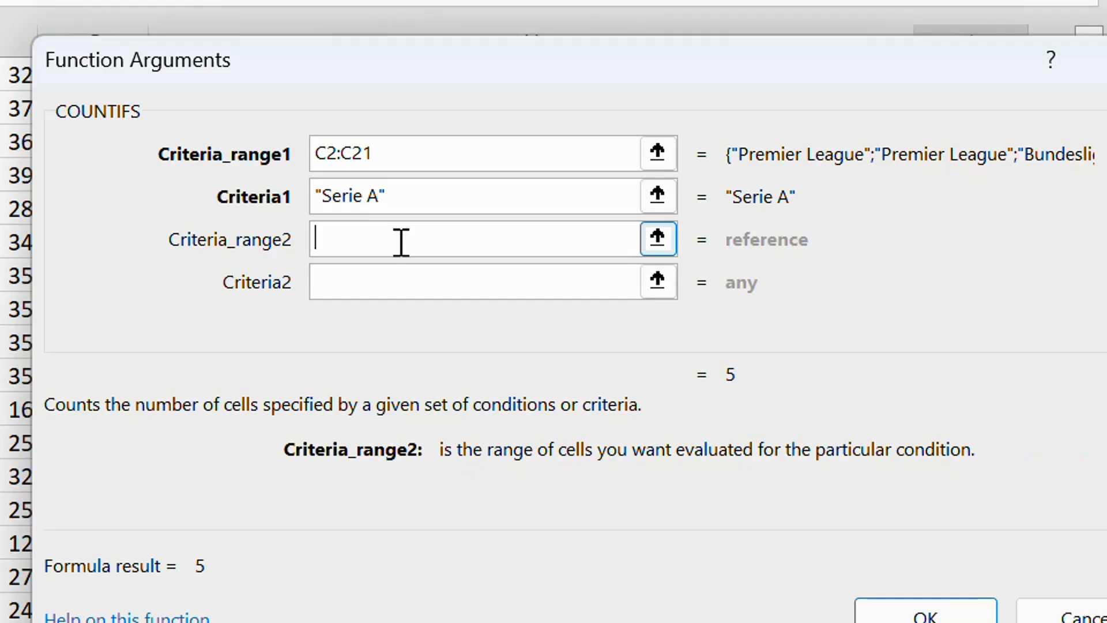
scroll(16, 341, up, 2)
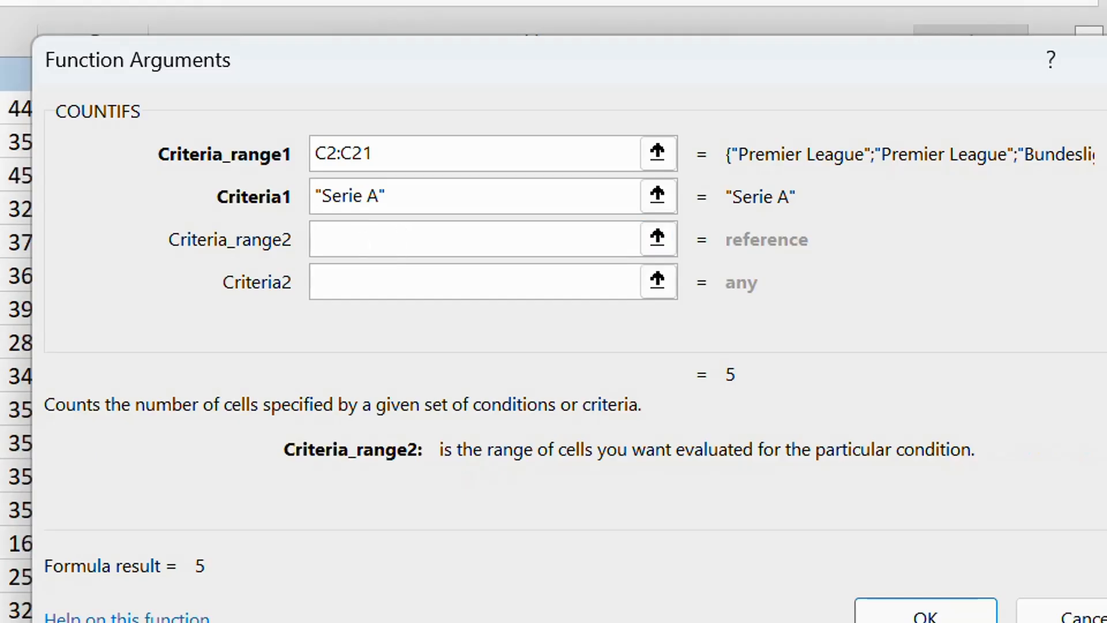
drag(0, 108, 0, 600)
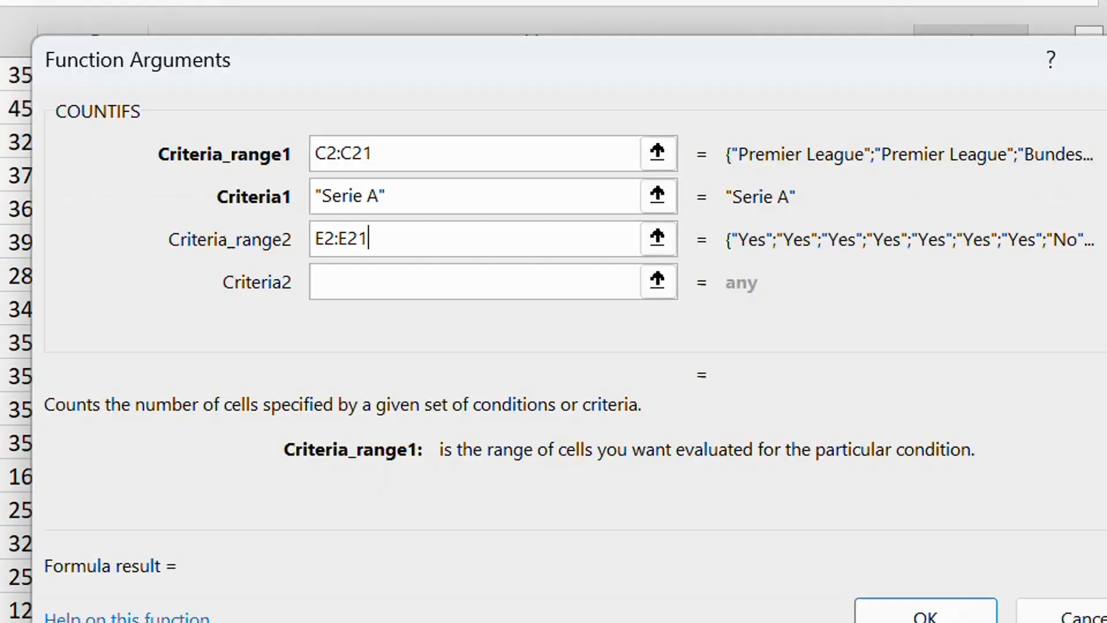
Enter "Yes" as the second criterion, complete the COUNTIFS formula in I5, and check the matching rows in the table
click(338, 277)
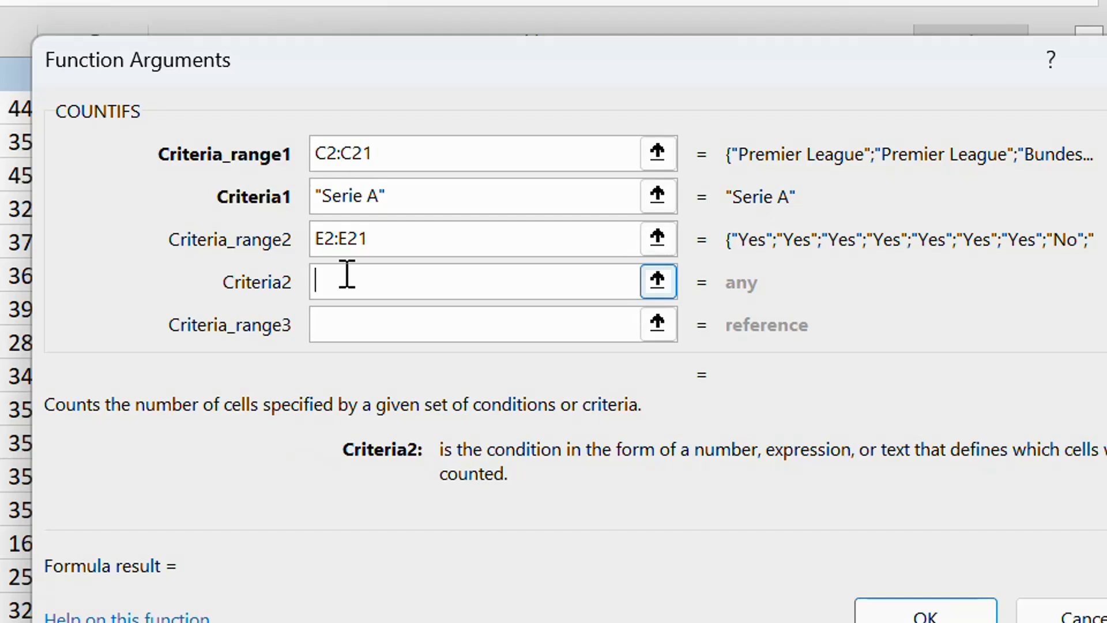
text(Y)
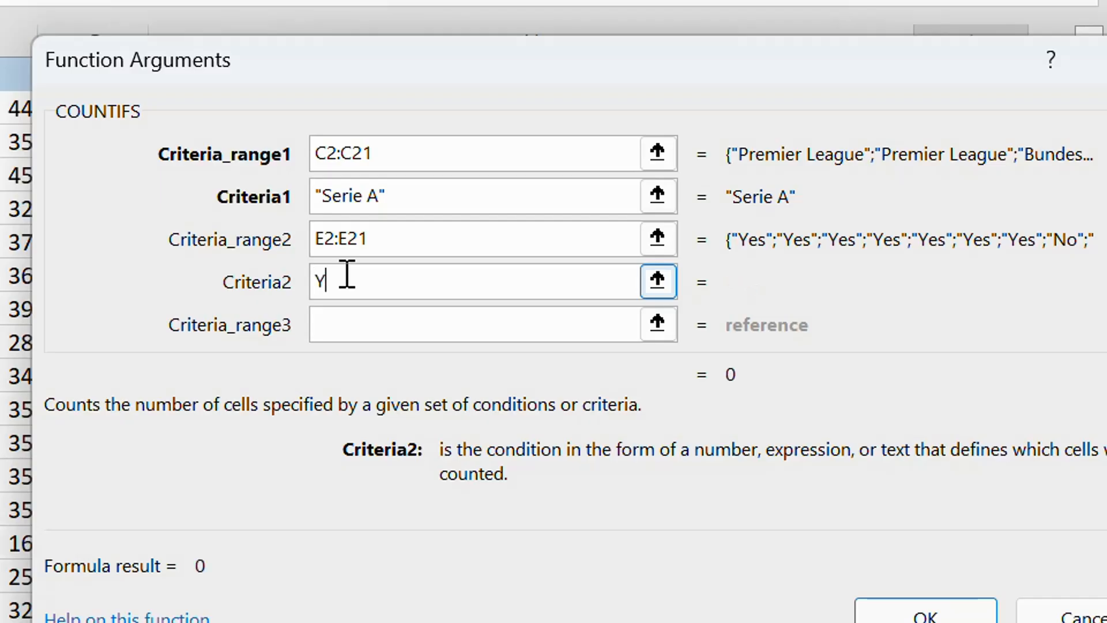
text(es)
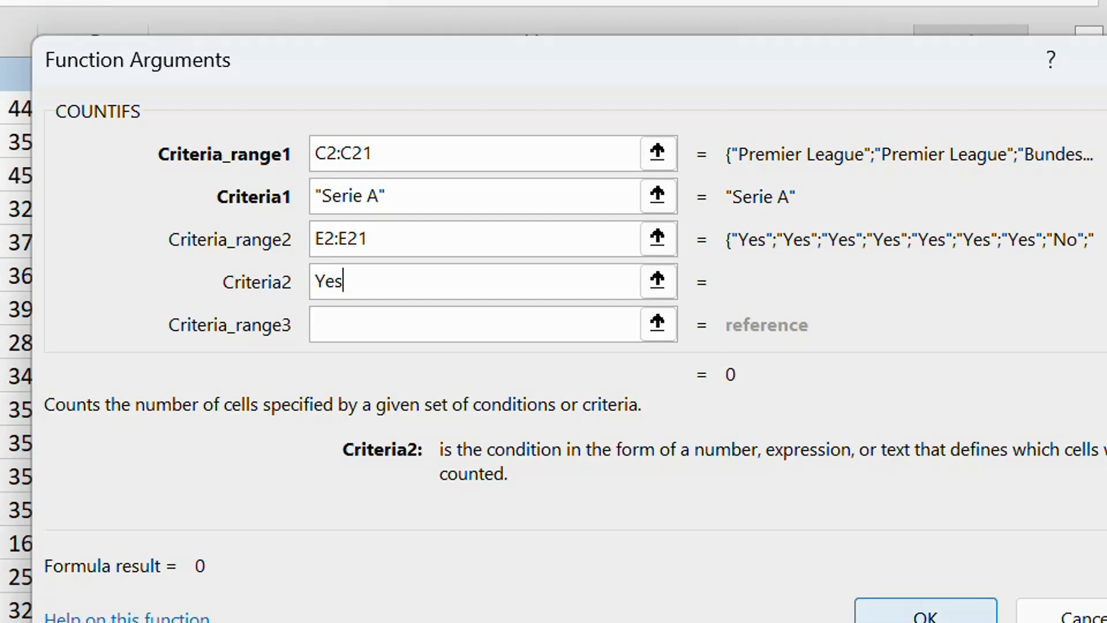
click(926, 615)
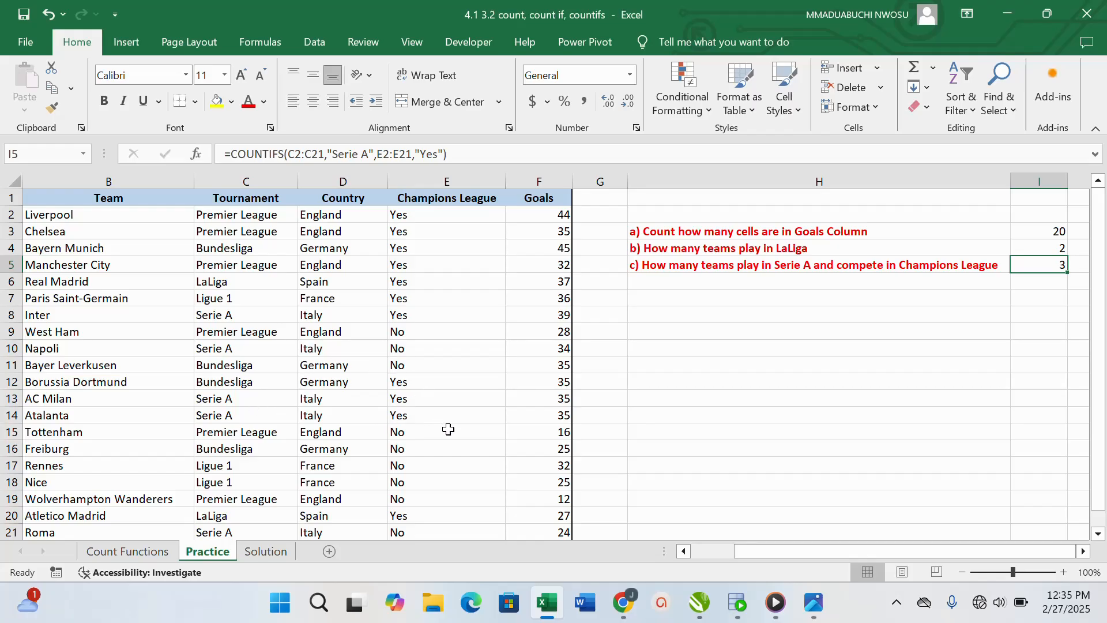
scroll(447, 439, down, 2)
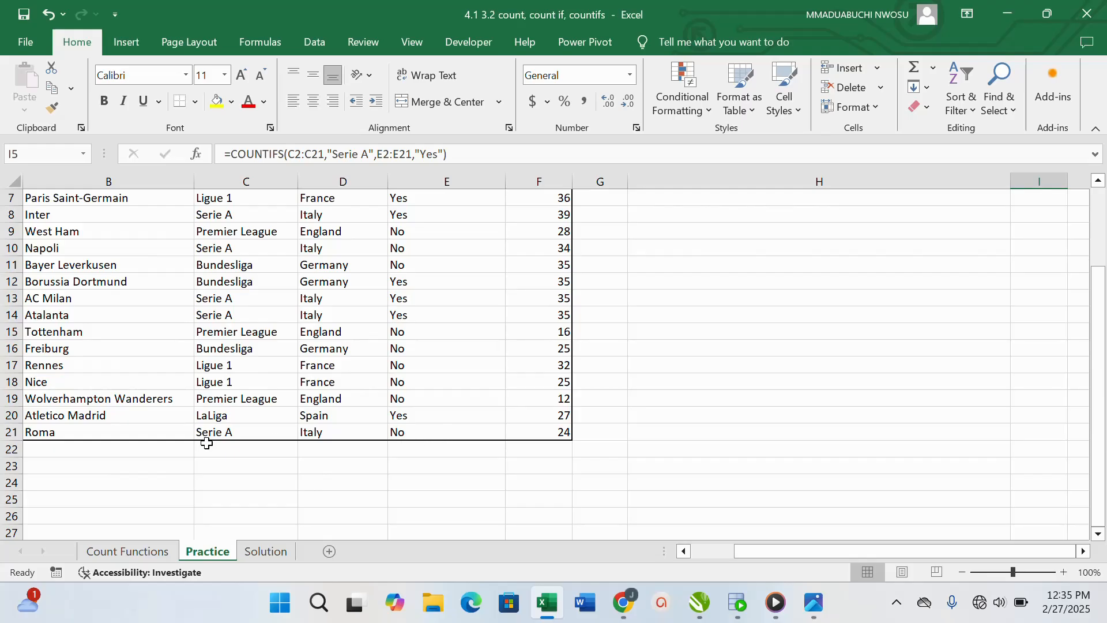
scroll(565, 404, up, 2)
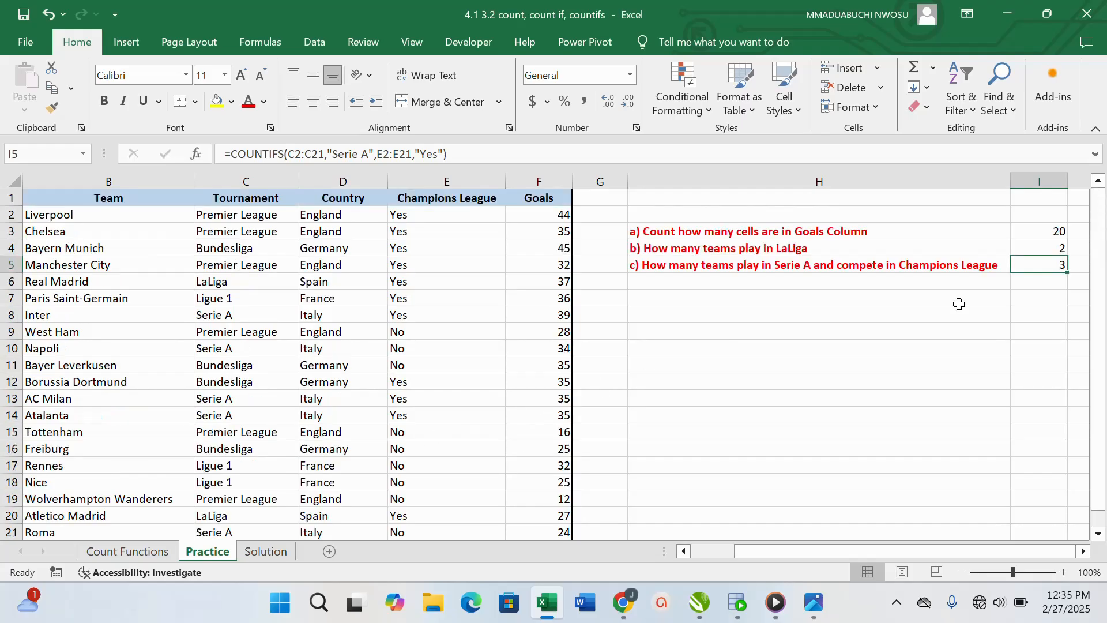